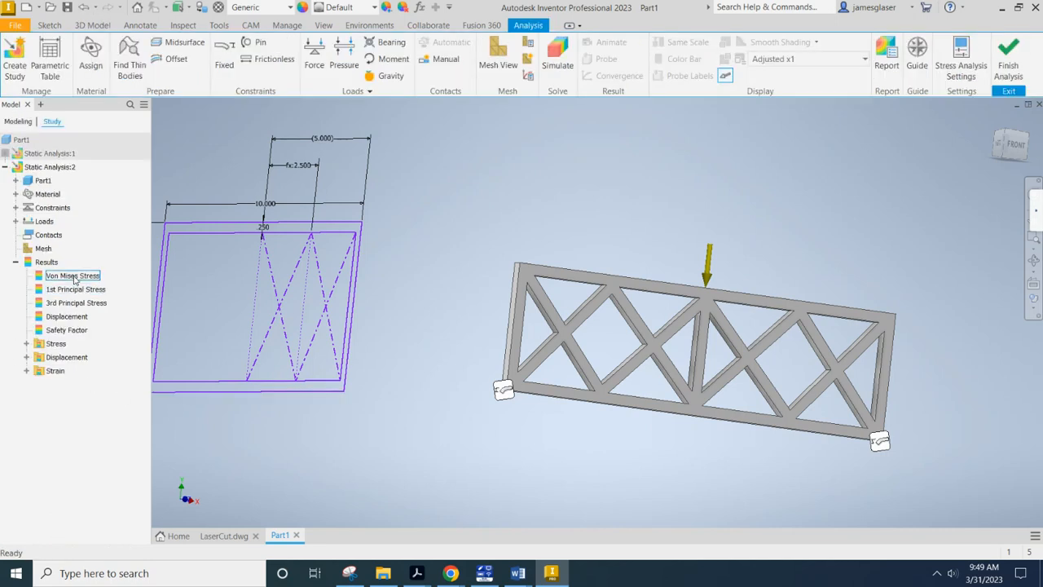
Display the Von Mises stress result of Static Analysis:2, and finish the stress analysis
{"action": "double_click", "coordinate": [74, 277]}
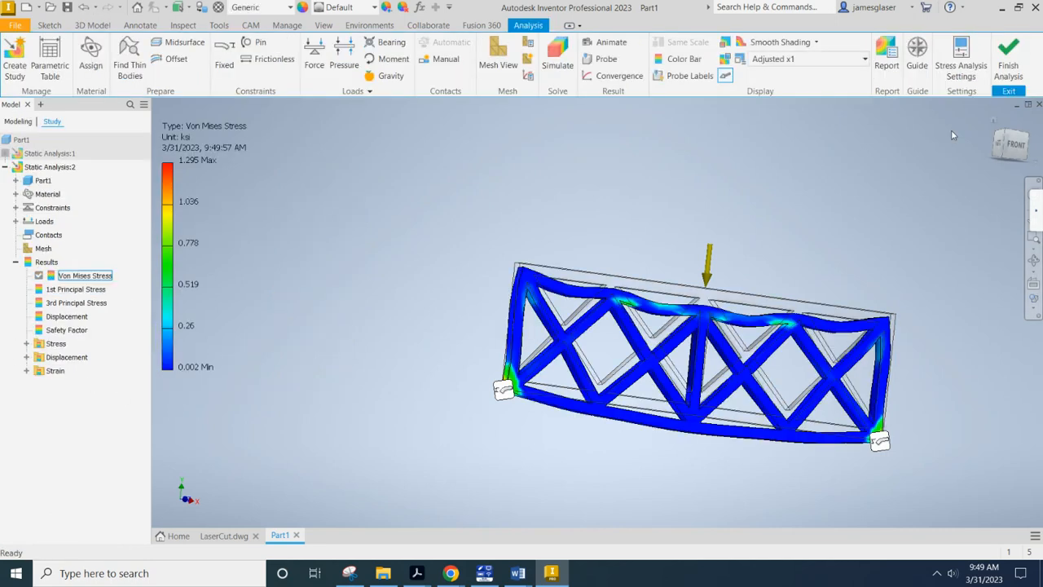
{"action": "left_click", "coordinate": [1008, 61]}
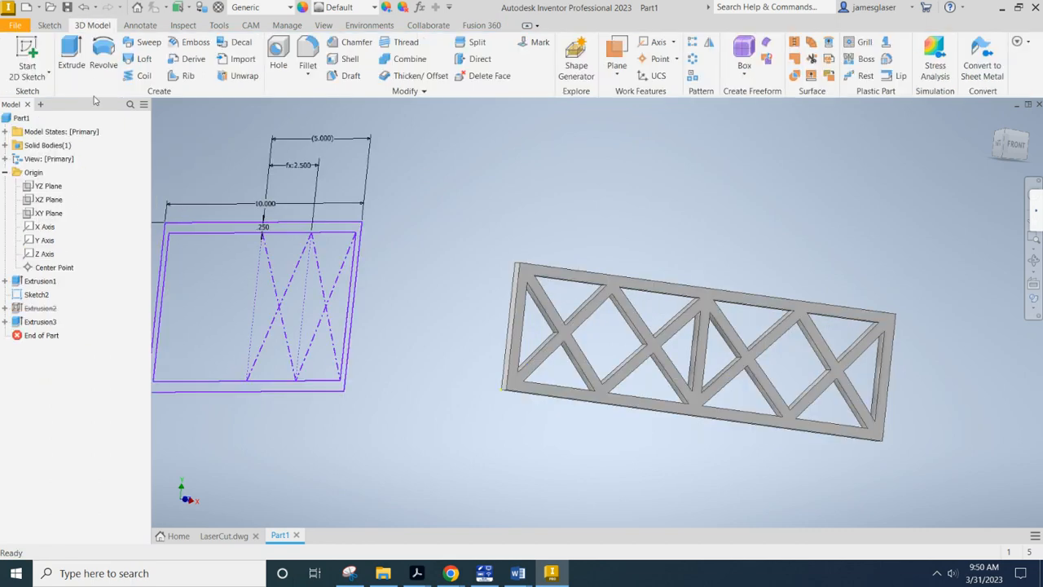
Create a new part from the English Standard (in).ipt template
{"action": "left_click", "coordinate": [13, 26]}
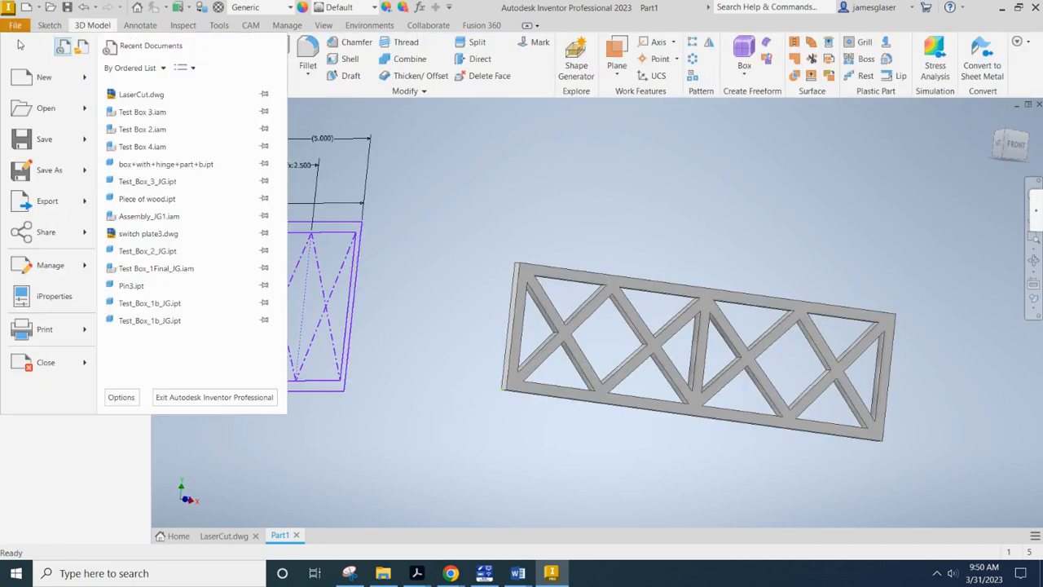
{"action": "left_click", "coordinate": [24, 82]}
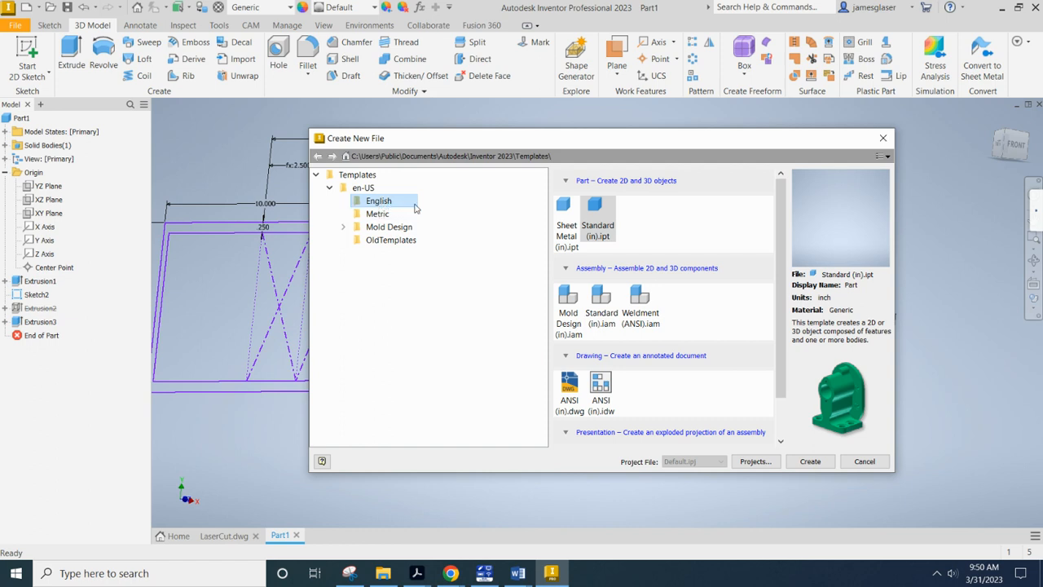
{"action": "left_click", "coordinate": [598, 211]}
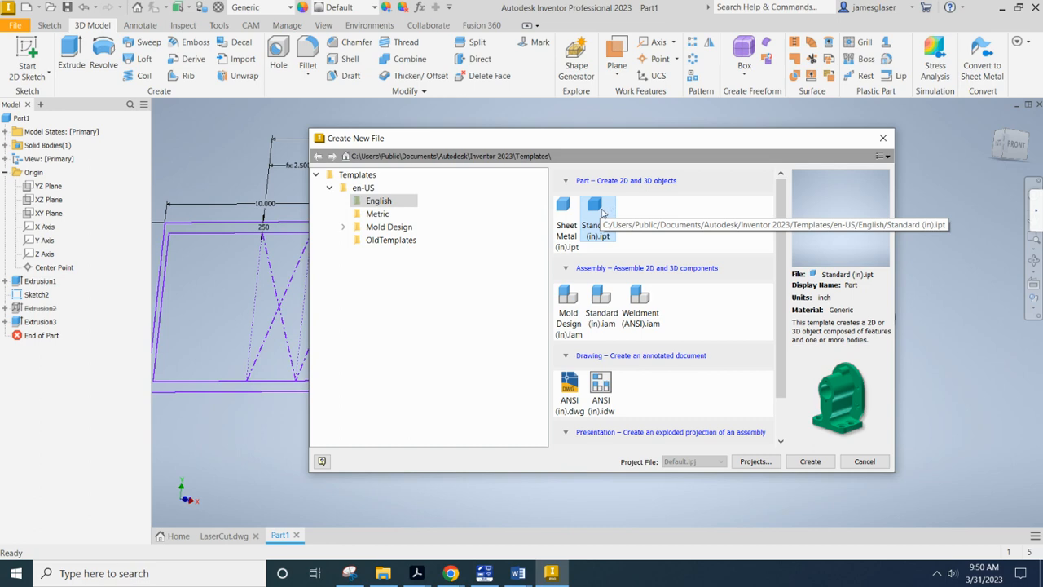
{"action": "left_click", "coordinate": [809, 461]}
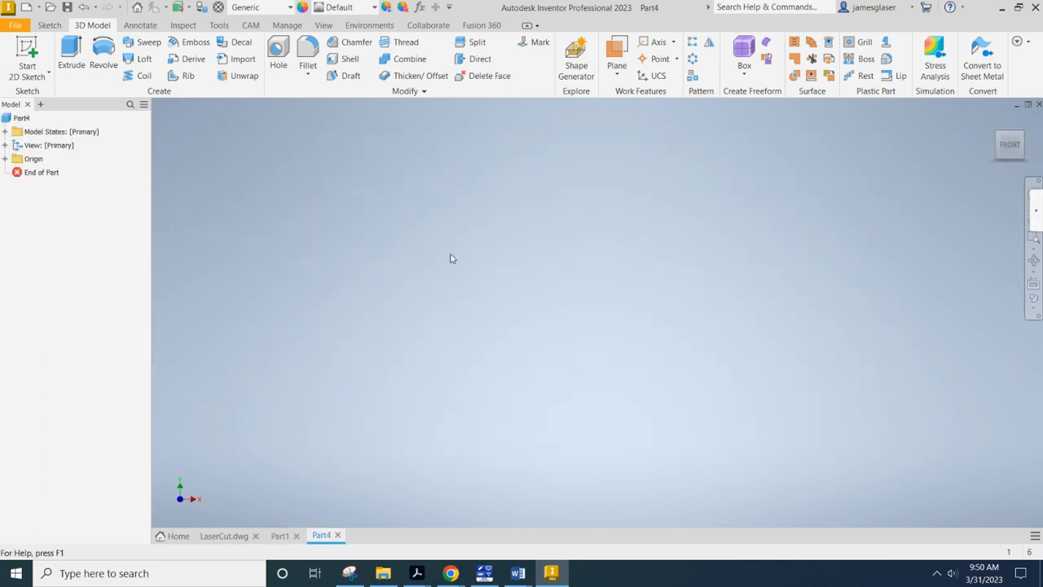
Start a sketch on the XY plane and draw a 10 in wide by 3 in high rectangle with its lower-left corner at the origin
{"action": "left_click", "coordinate": [36, 60]}
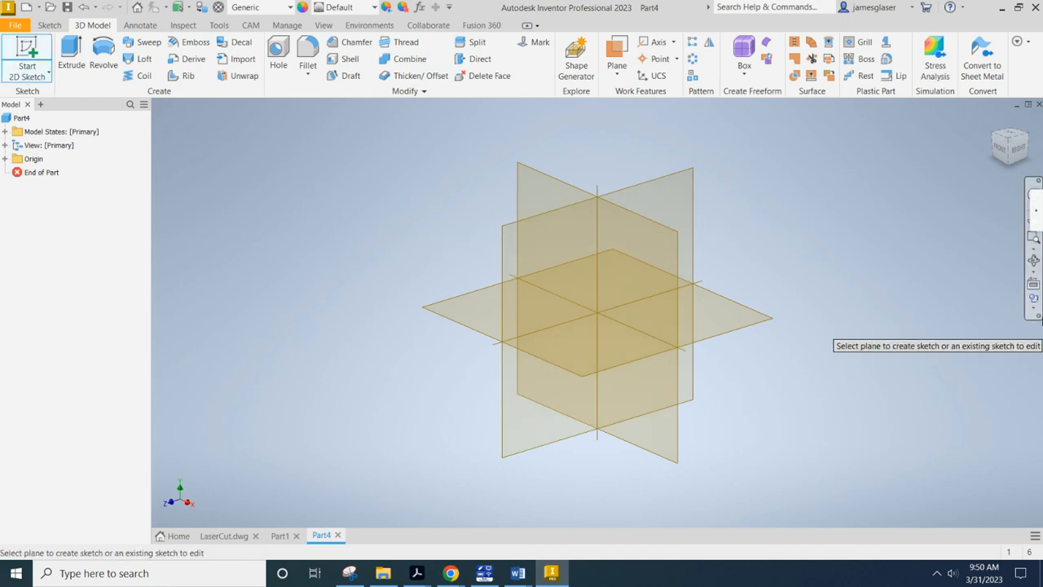
{"action": "left_click", "coordinate": [673, 245]}
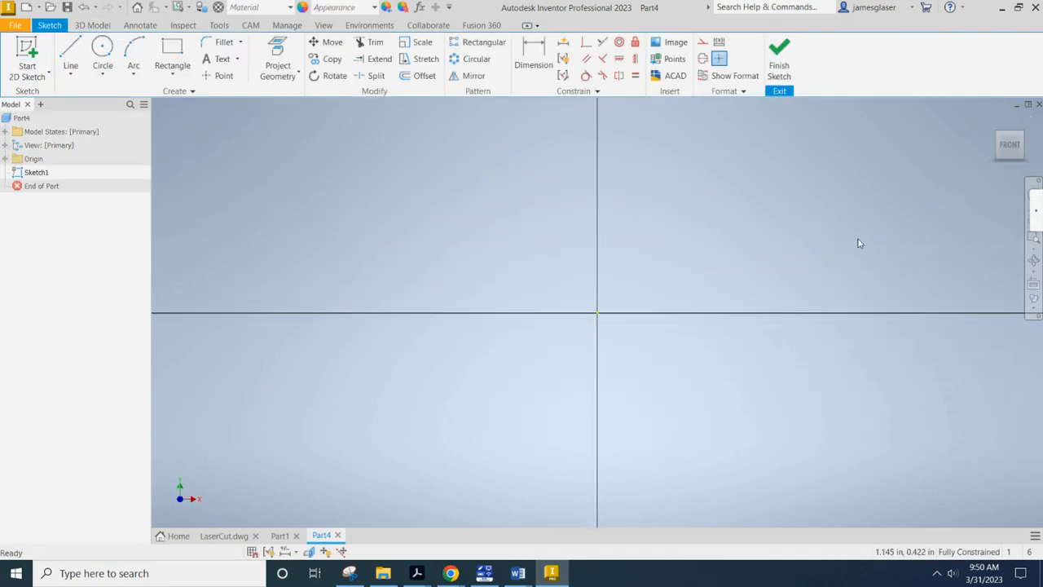
{"action": "middle_click_drag", "start_coordinate": [572, 183], "coordinate": [360, 306]}
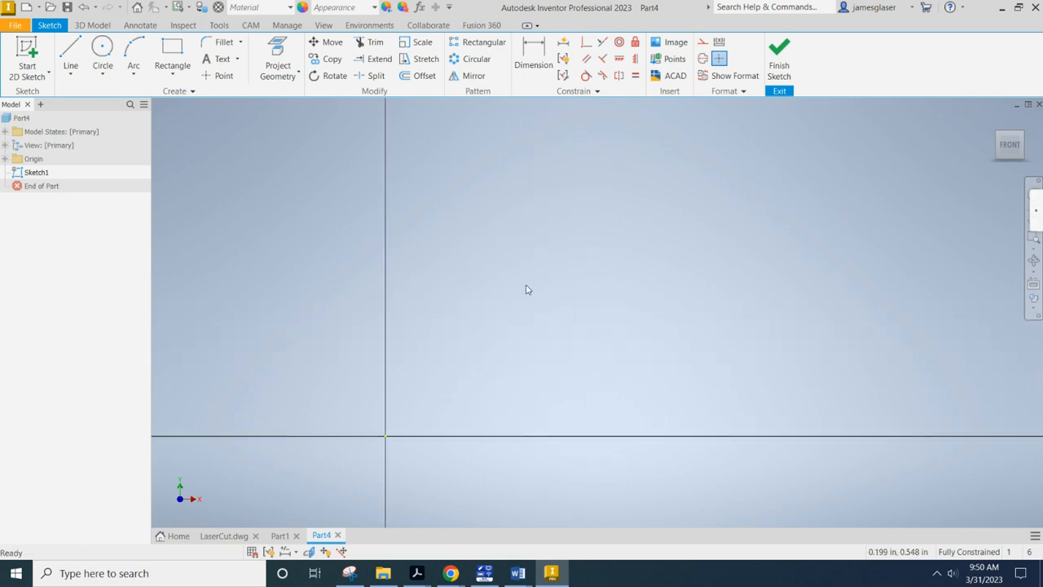
{"action": "left_click", "coordinate": [172, 53]}
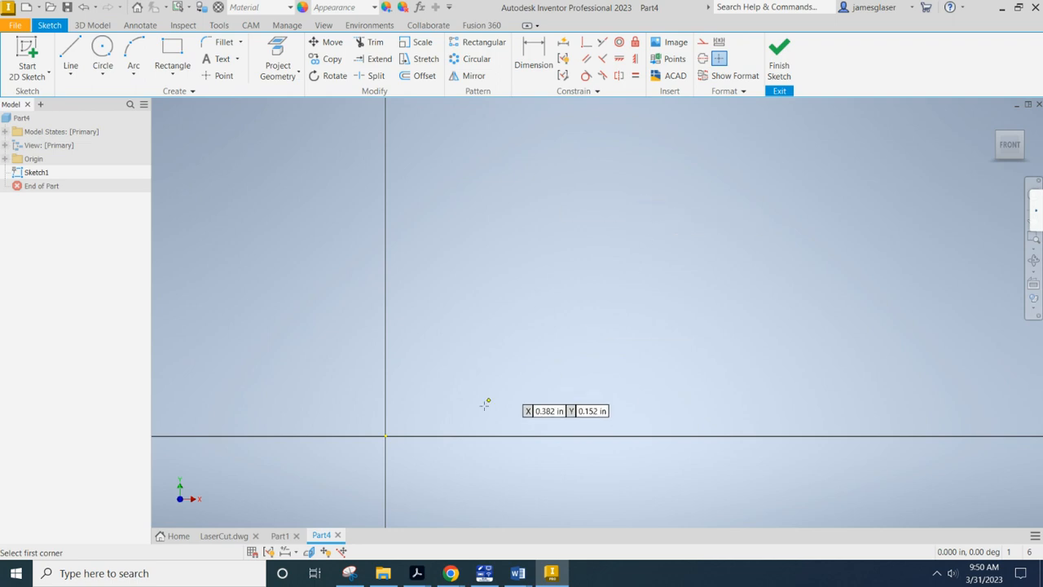
{"action": "left_click", "coordinate": [386, 435]}
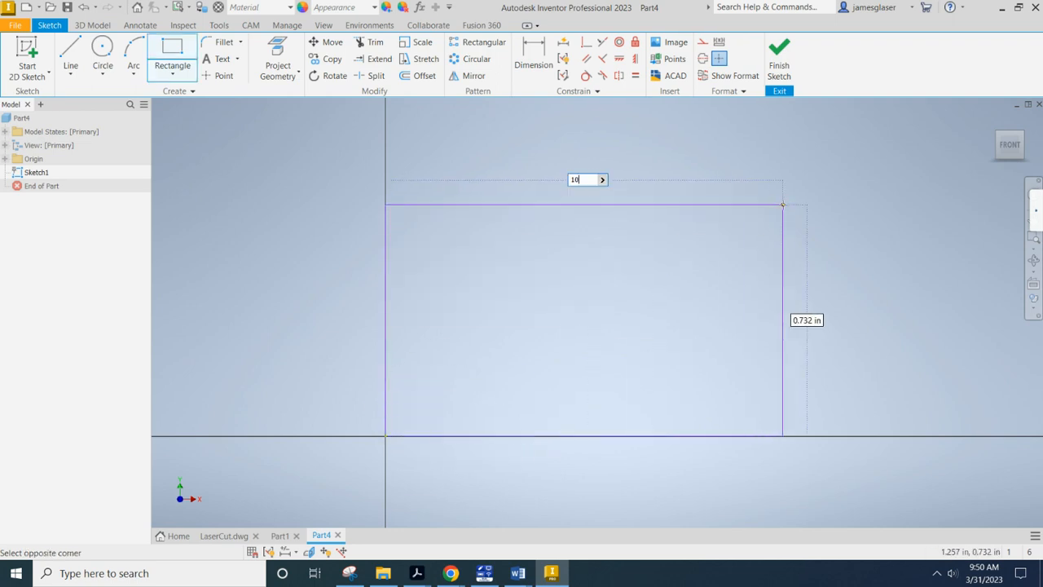
{"action": "key", "text": "Tab"}
{"action": "type", "text": "8"}
{"action": "key", "text": "Return"}
{"action": "scroll", "coordinate": [774, 212], "scroll_direction": "up", "scroll_amount": 2}
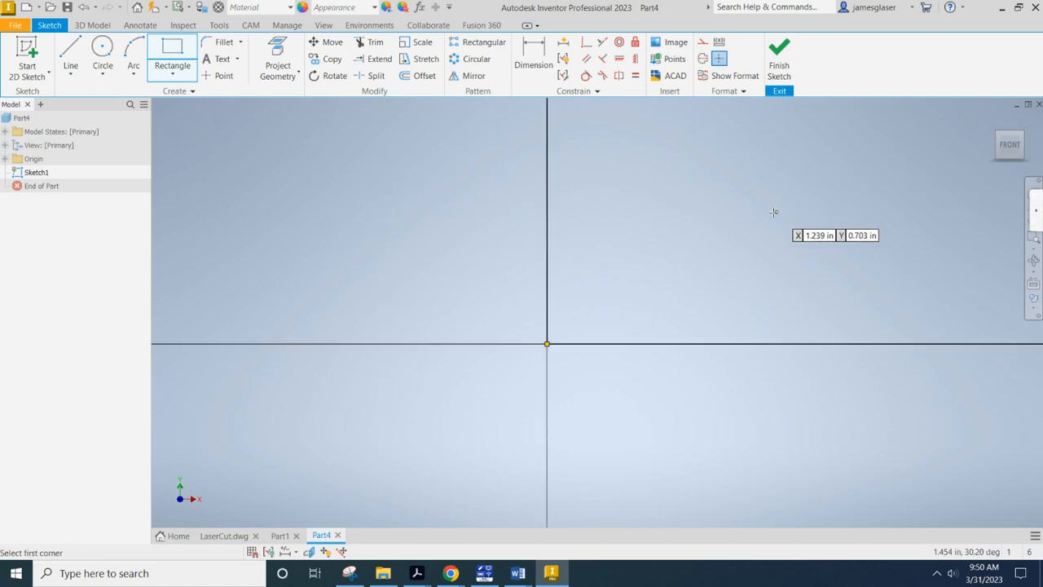
{"action": "middle_click_drag", "start_coordinate": [717, 179], "coordinate": [498, 349]}
{"action": "scroll", "coordinate": [517, 314], "scroll_direction": "up", "scroll_amount": 3}
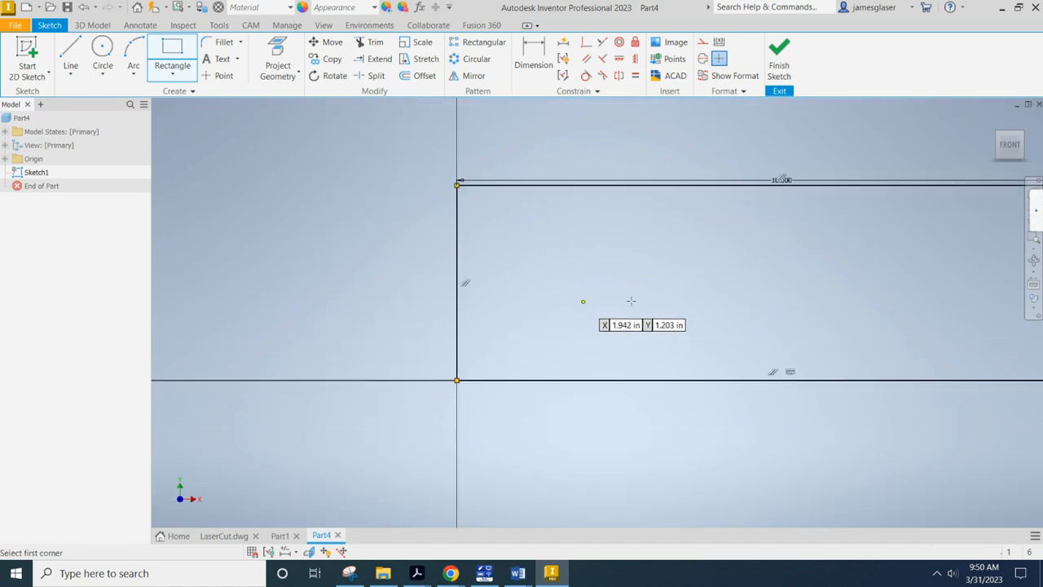
{"action": "middle_click_drag", "start_coordinate": [630, 301], "coordinate": [482, 337]}
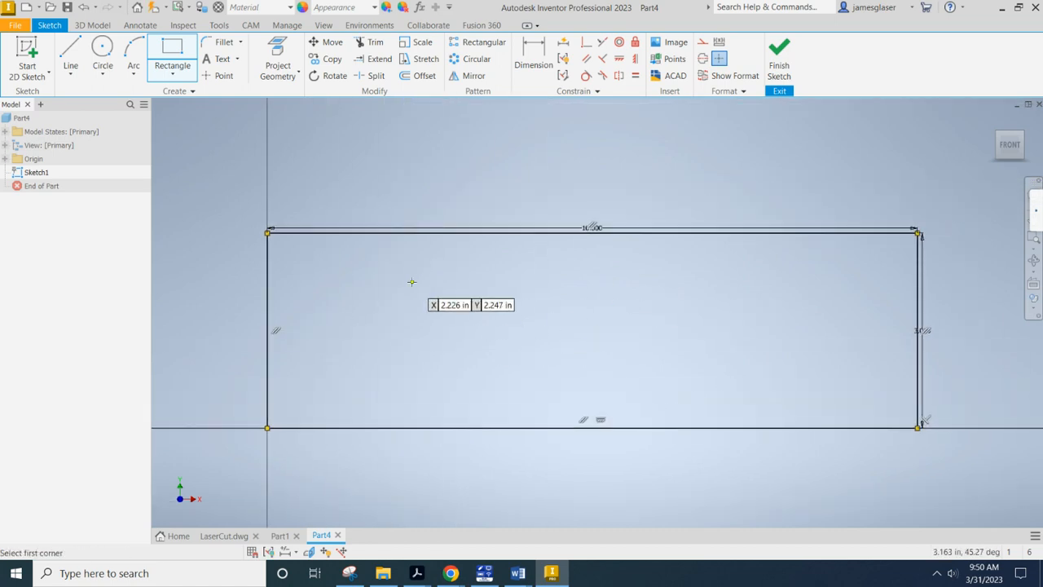
Offset the rectangle inward by 0.25 in and finish the sketch
{"action": "left_click", "coordinate": [420, 78]}
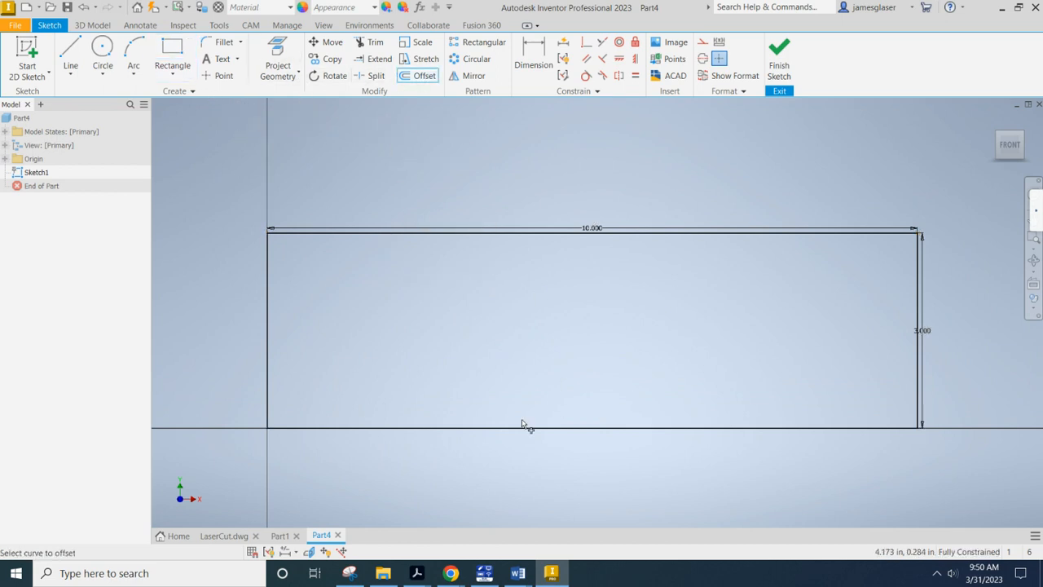
{"action": "left_click", "coordinate": [273, 366]}
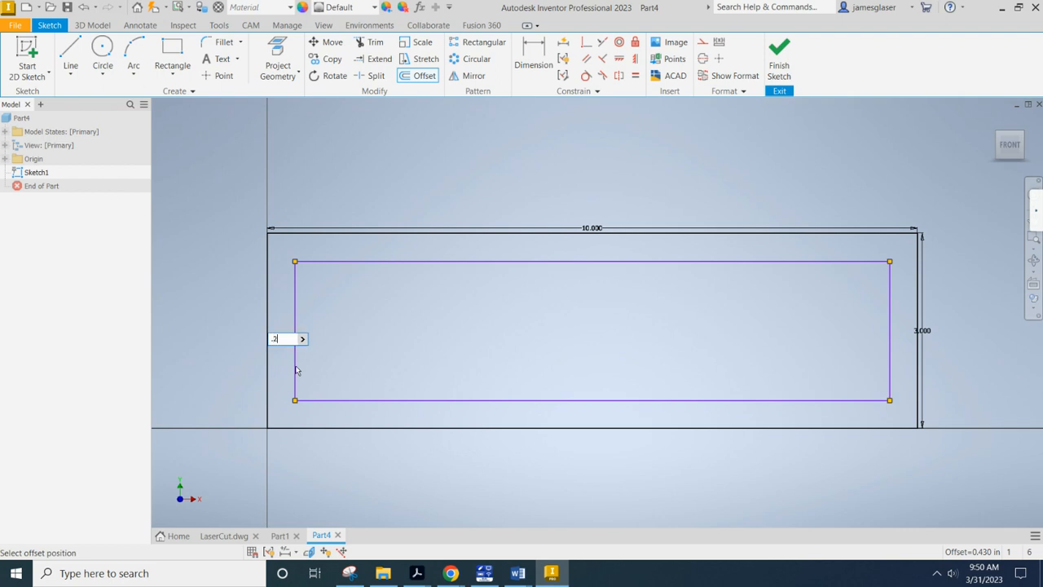
{"action": "type", "text": ".25"}
{"action": "key", "text": "Return"}
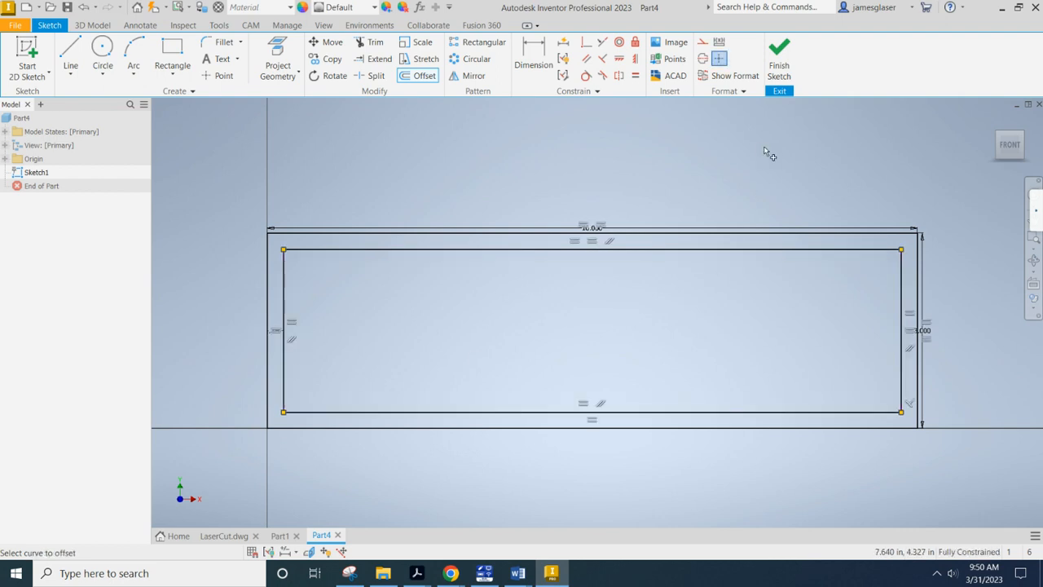
{"action": "left_click", "coordinate": [784, 55]}
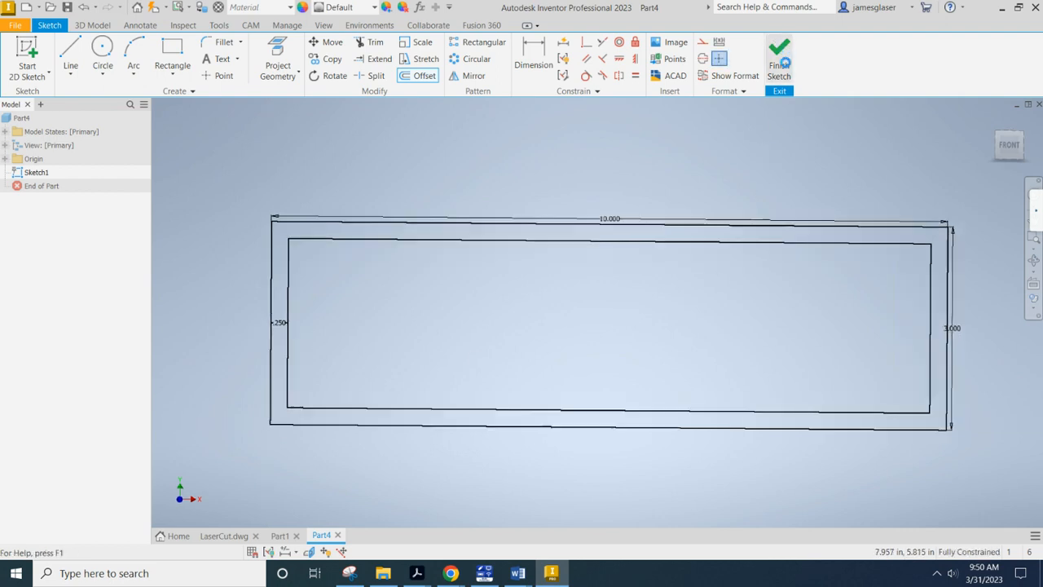
Extrude the frame profile between the two rectangles by 0.25 in
{"action": "middle_click_drag", "start_coordinate": [823, 217], "coordinate": [486, 319]}
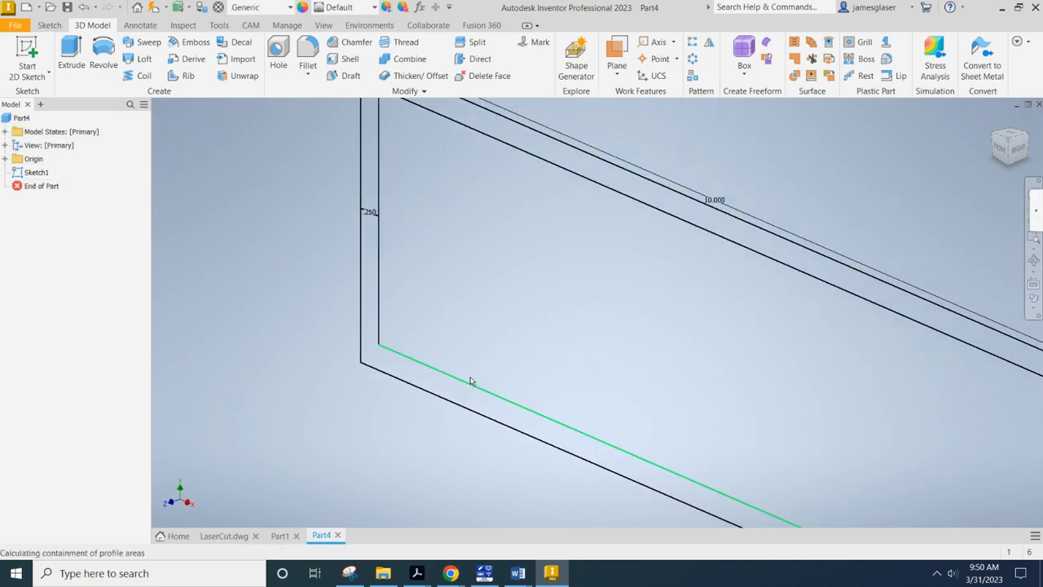
{"action": "key", "text": "e"}
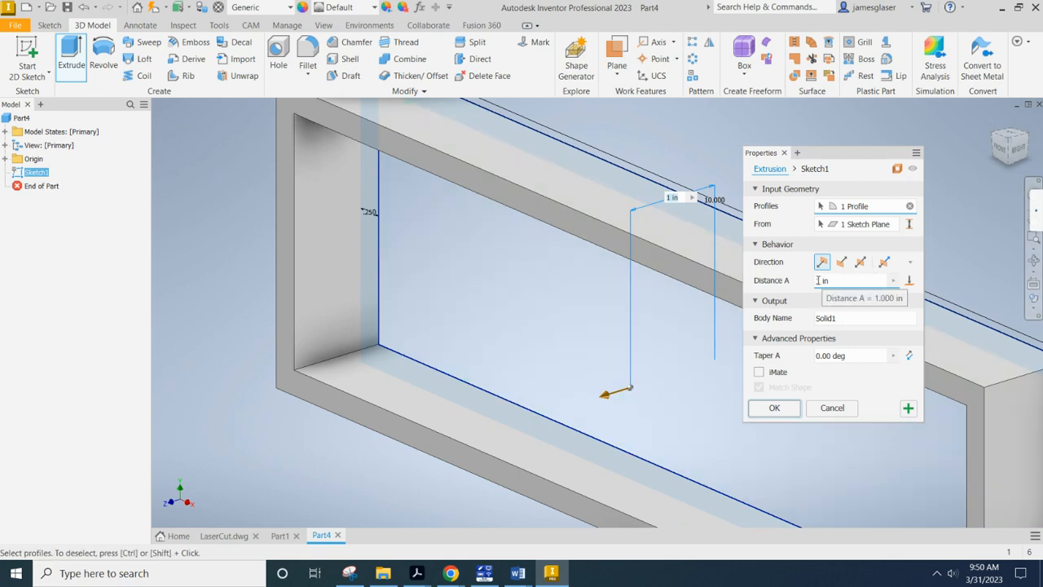
{"action": "left_click_drag", "start_coordinate": [818, 281], "coordinate": [832, 279]}
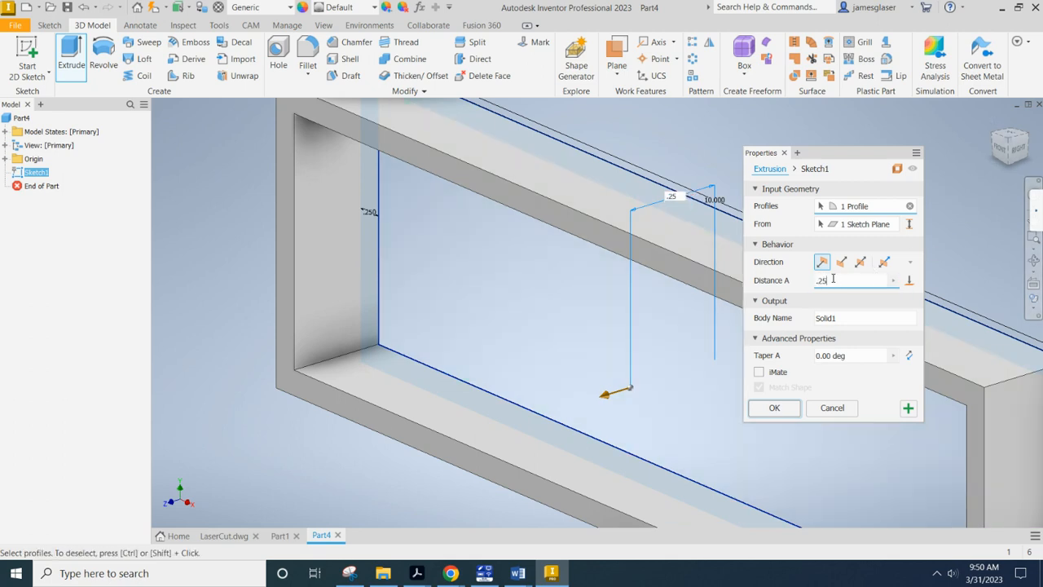
{"action": "key", "text": "Return"}
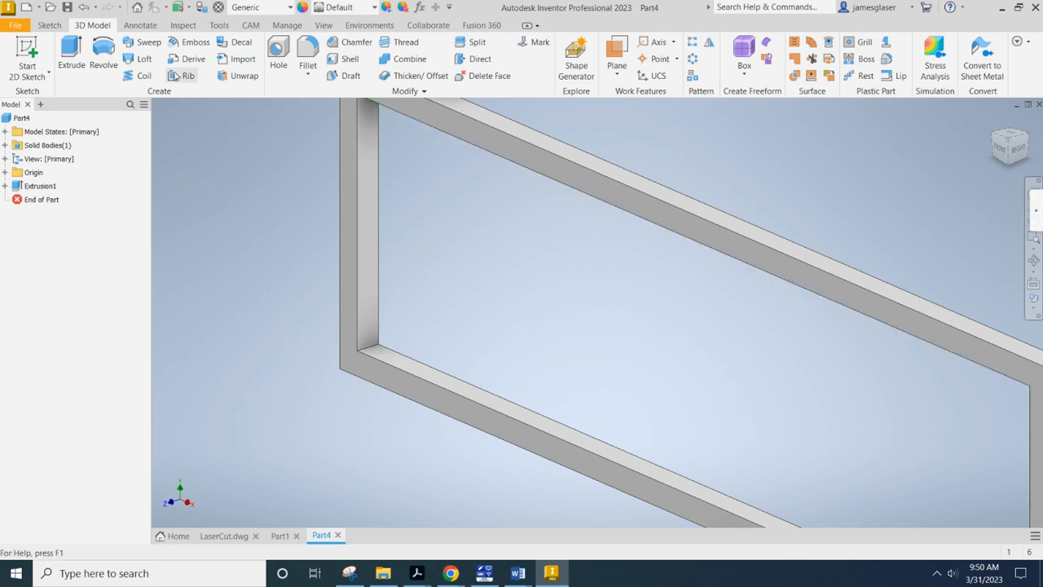
{"action": "scroll", "coordinate": [829, 209], "scroll_direction": "down", "scroll_amount": 3}
{"action": "scroll", "coordinate": [758, 246], "scroll_direction": "up", "scroll_amount": 6}
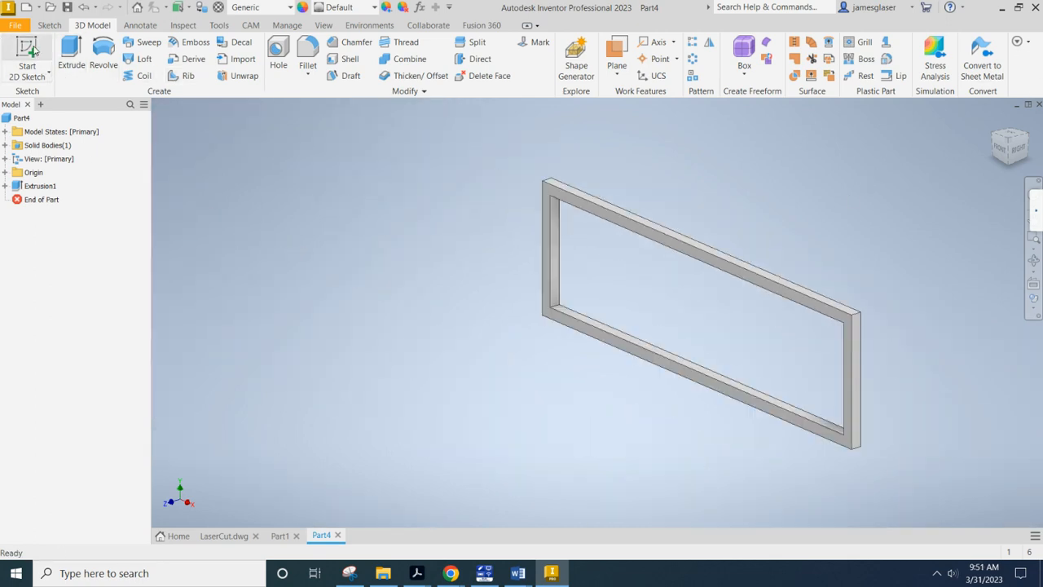
Start a sketch on the frame's front face and project the four inner edges of the opening
{"action": "left_click", "coordinate": [27, 50]}
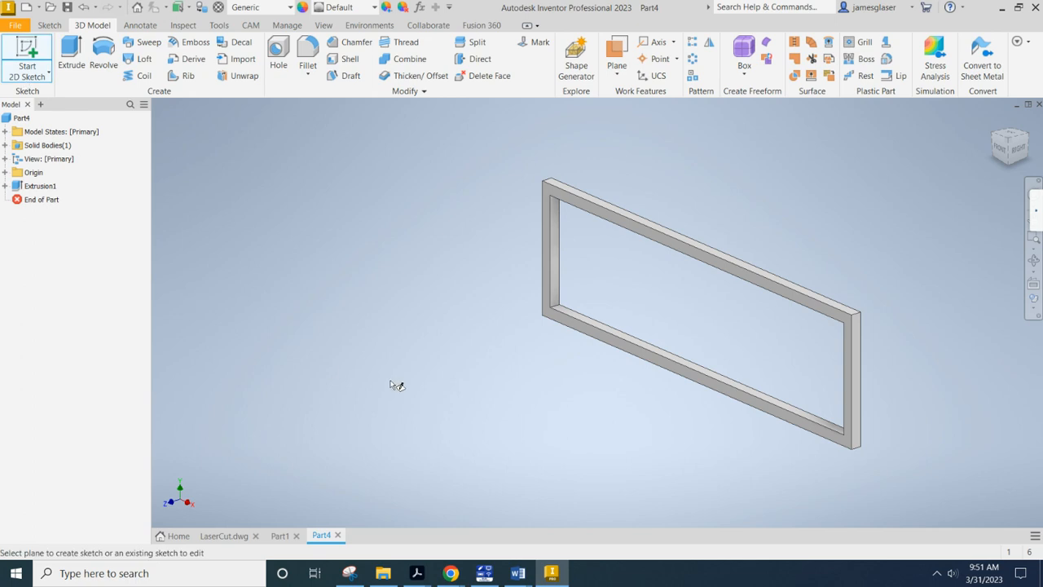
{"action": "left_click", "coordinate": [551, 316]}
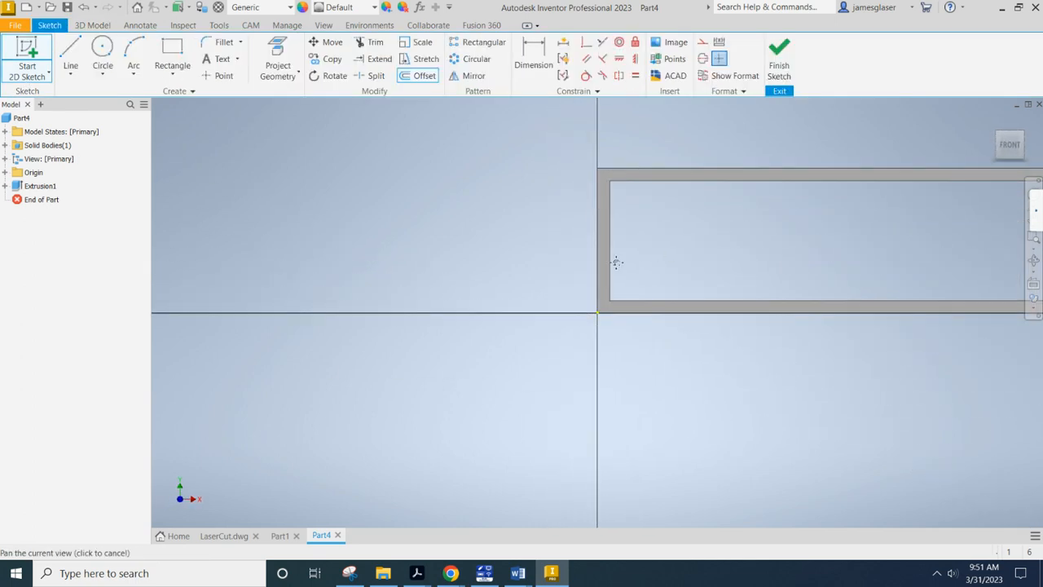
{"action": "left_click", "coordinate": [290, 84]}
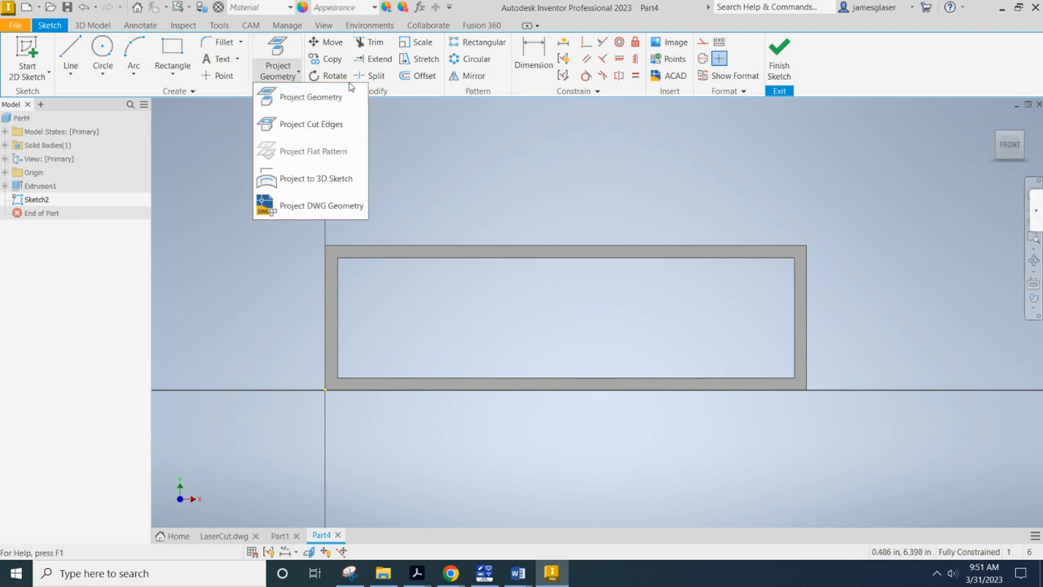
{"action": "left_click", "coordinate": [303, 103]}
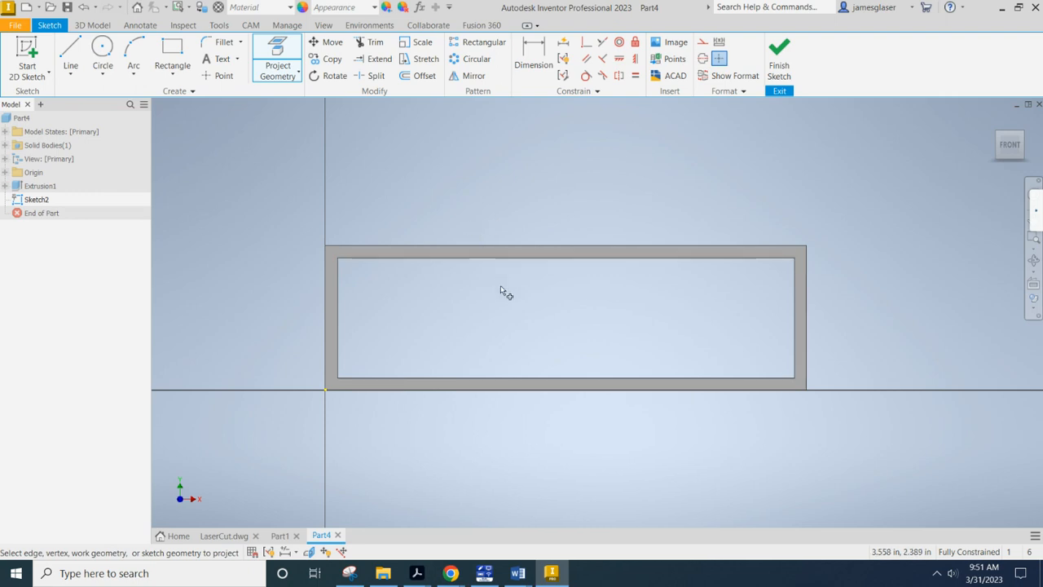
{"action": "left_click", "coordinate": [527, 259]}
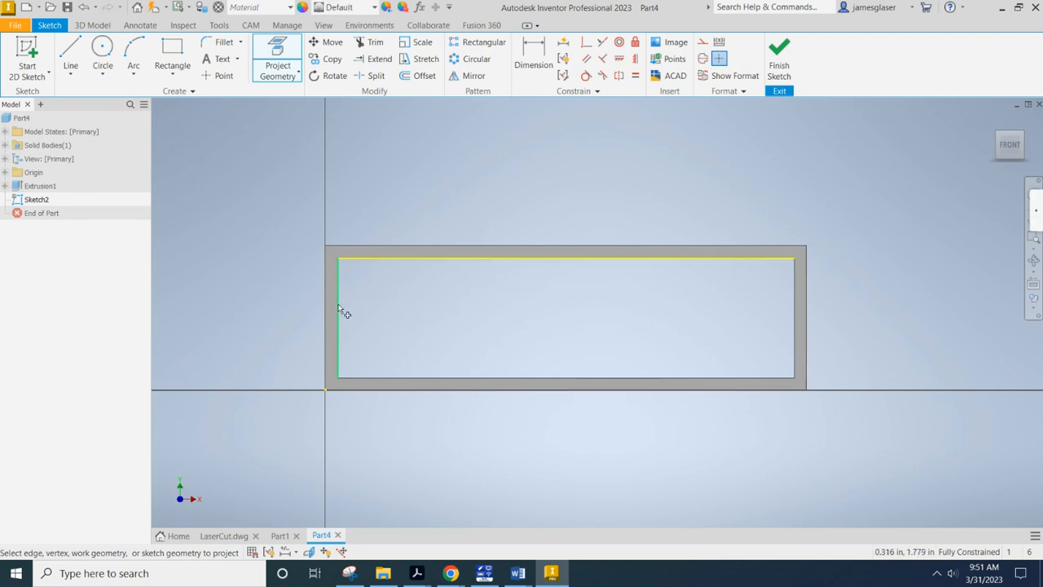
{"action": "left_click", "coordinate": [506, 378]}
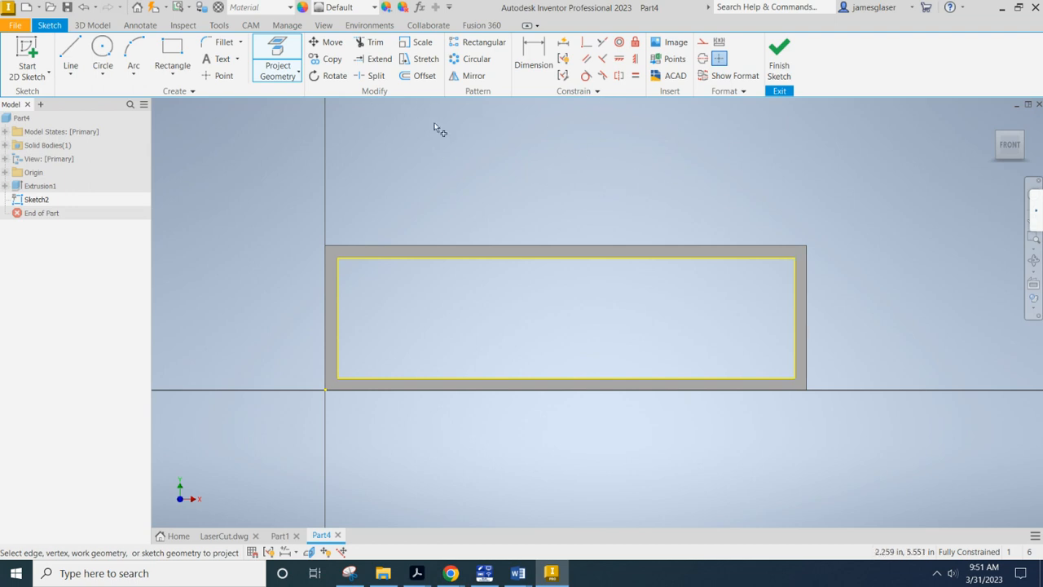
Draw two vertical construction lines across the opening, one at the upper edge's midpoint and one roughly midway between it and the left edge
{"action": "left_click", "coordinate": [71, 55]}
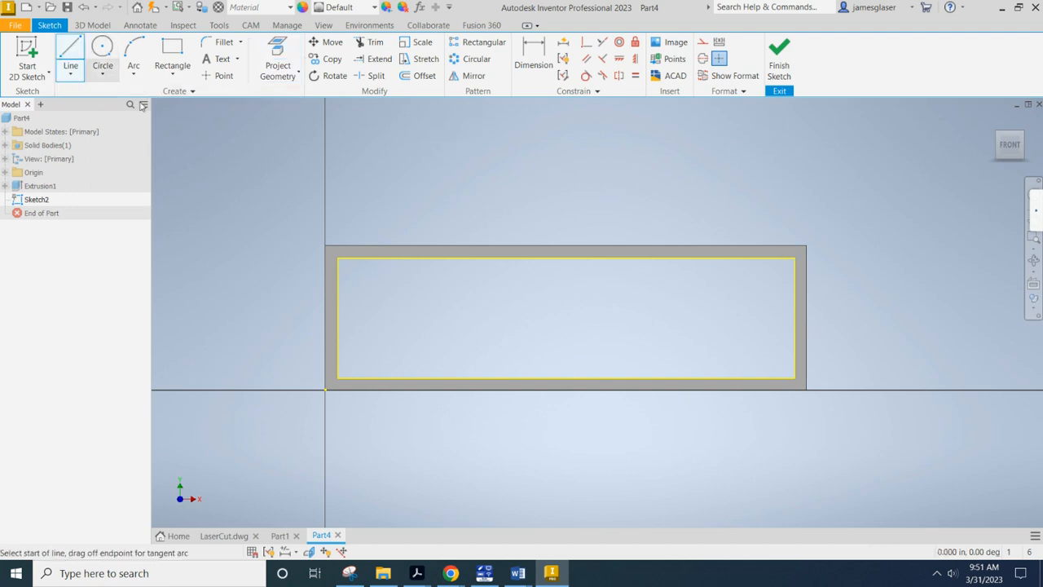
{"action": "left_click", "coordinate": [699, 43]}
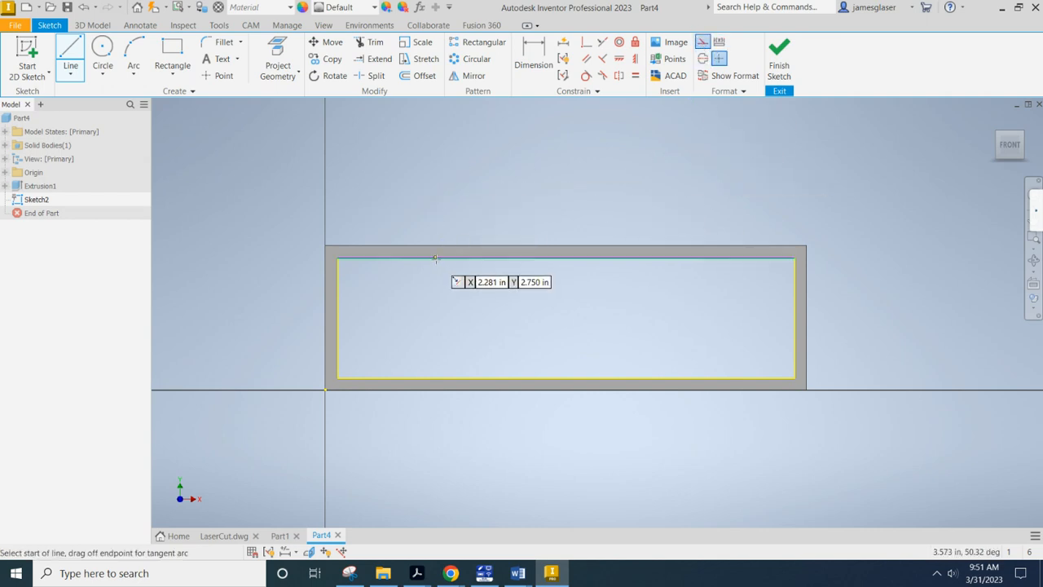
{"action": "left_click", "coordinate": [565, 258]}
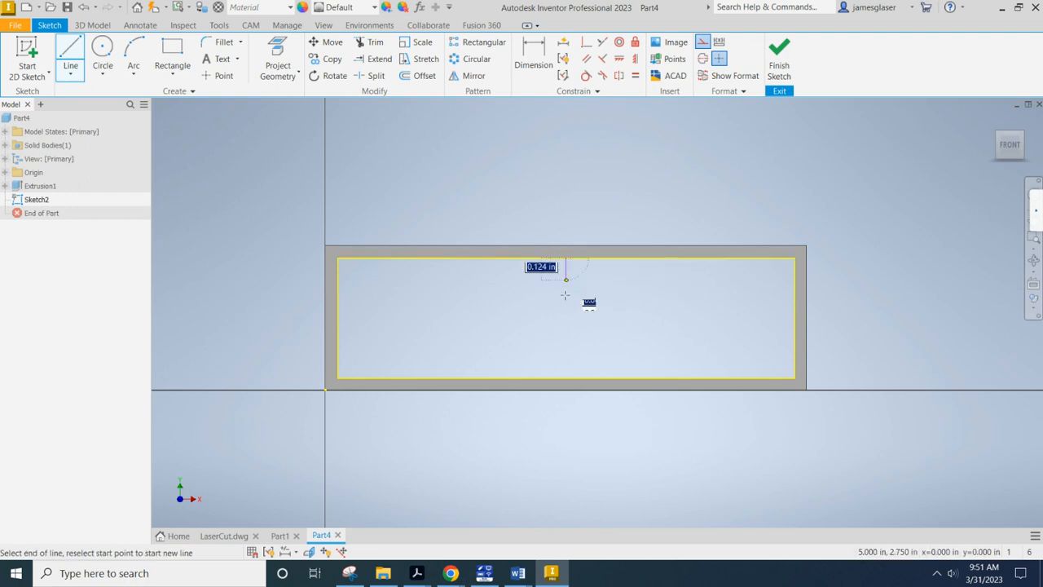
{"action": "double_click", "coordinate": [566, 376]}
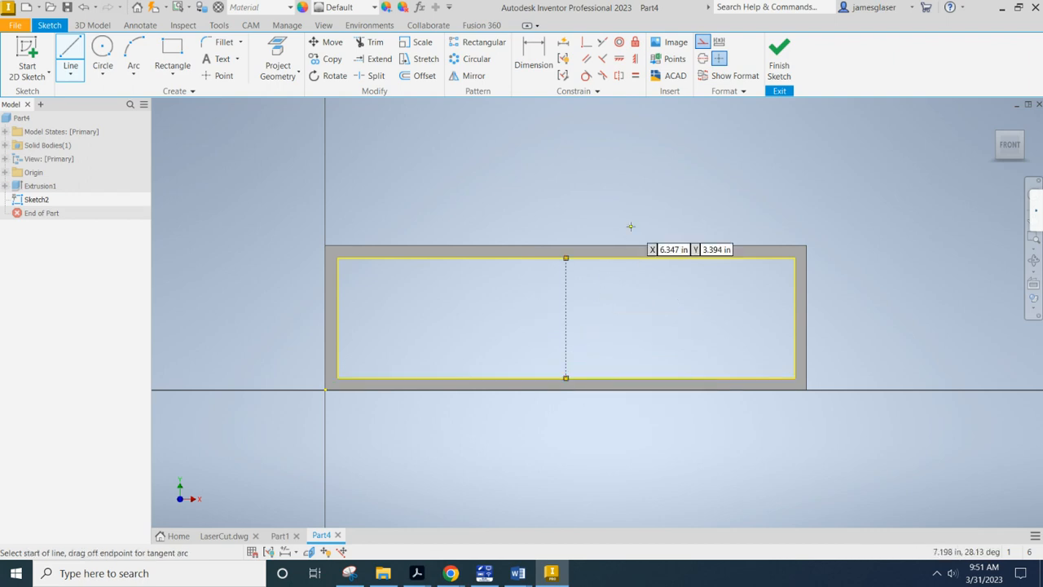
{"action": "left_click", "coordinate": [448, 259]}
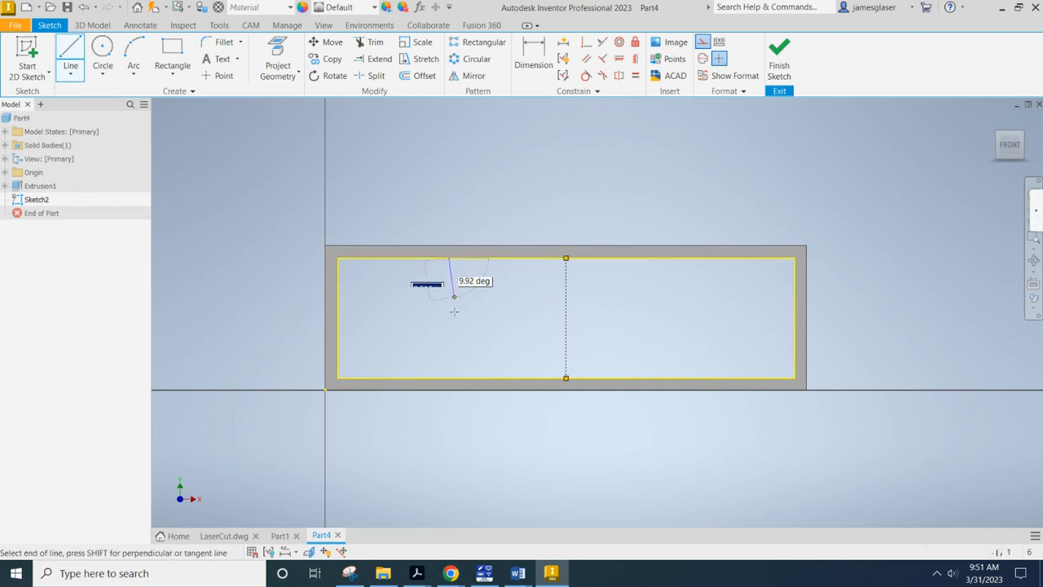
{"action": "left_click", "coordinate": [448, 378]}
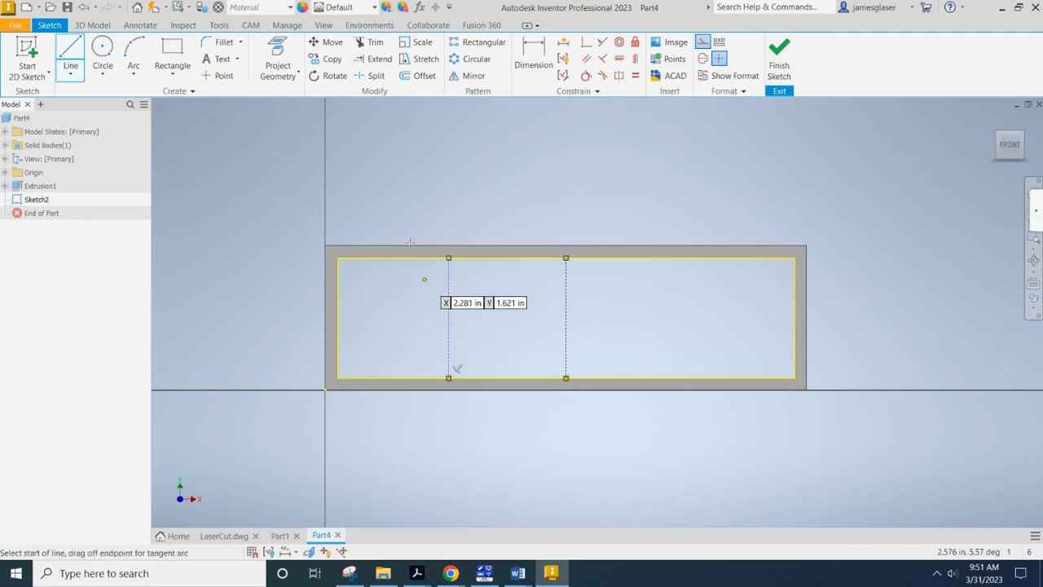
Add a driven dimension from the frame's left outer edge to the middle vertical construction line
{"action": "left_click", "coordinate": [534, 55]}
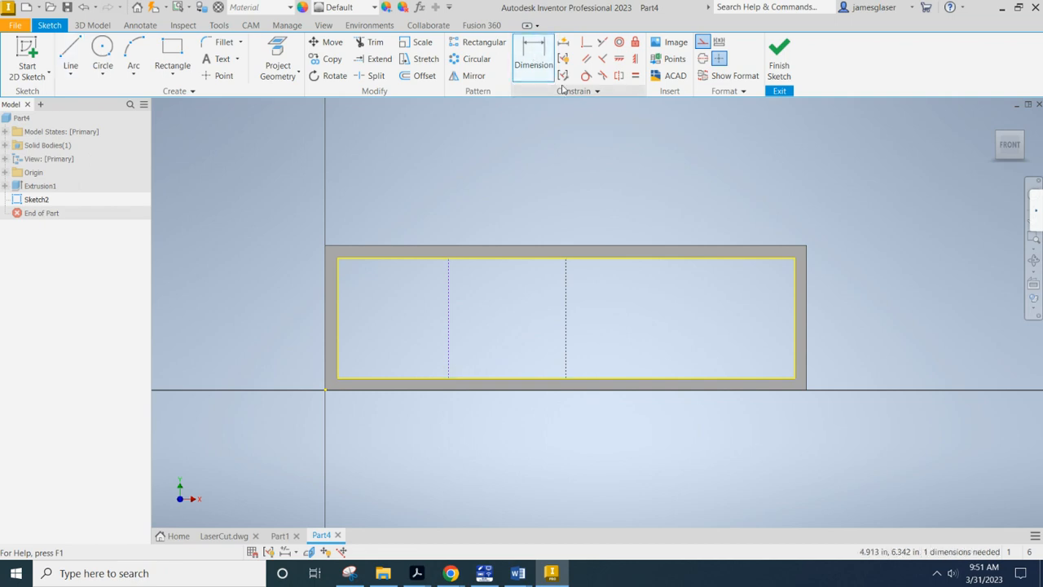
{"action": "left_click", "coordinate": [325, 282]}
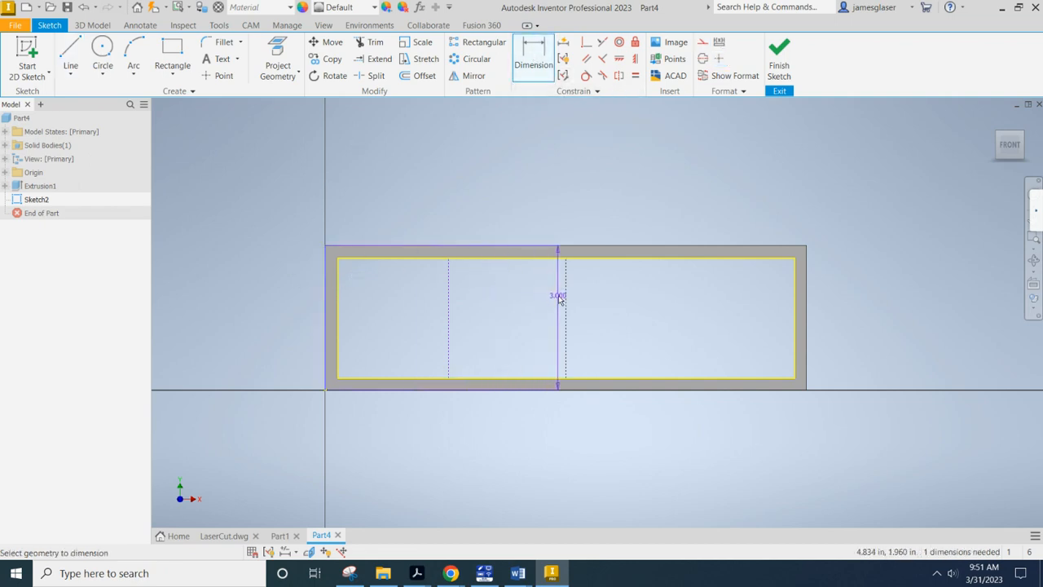
{"action": "left_click", "coordinate": [566, 297]}
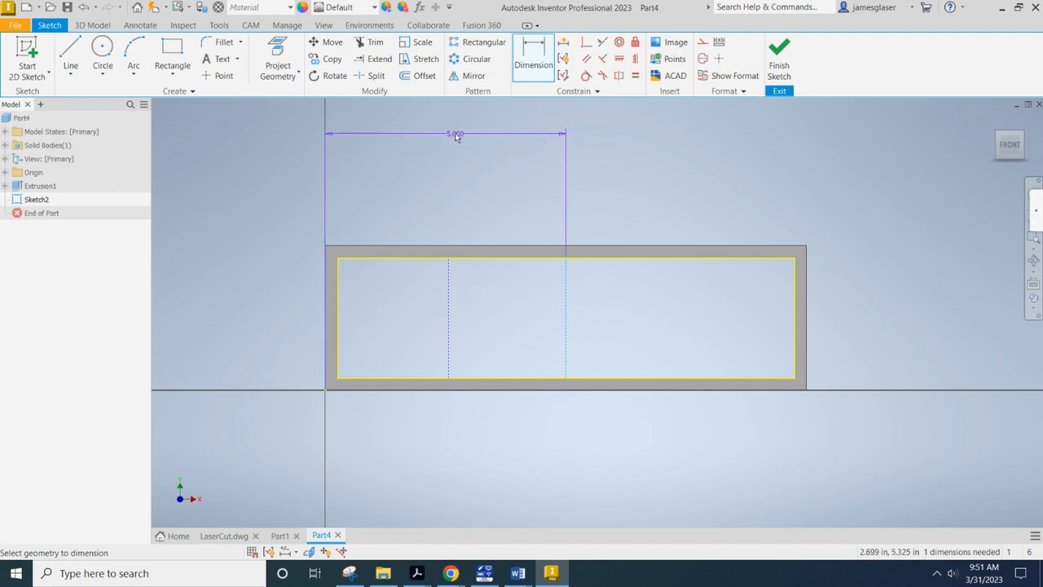
{"action": "left_click", "coordinate": [450, 118]}
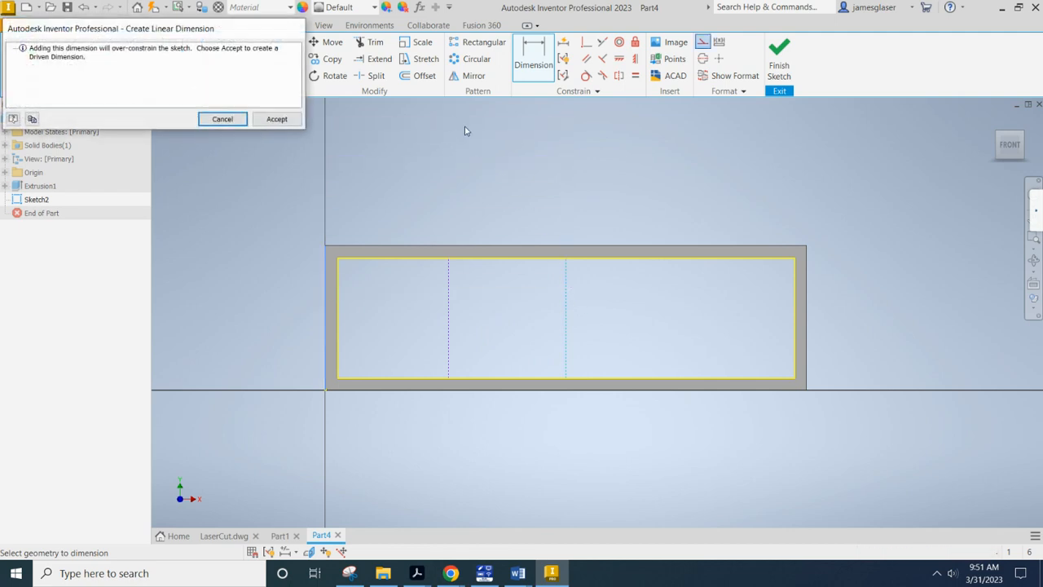
{"action": "left_click", "coordinate": [275, 119]}
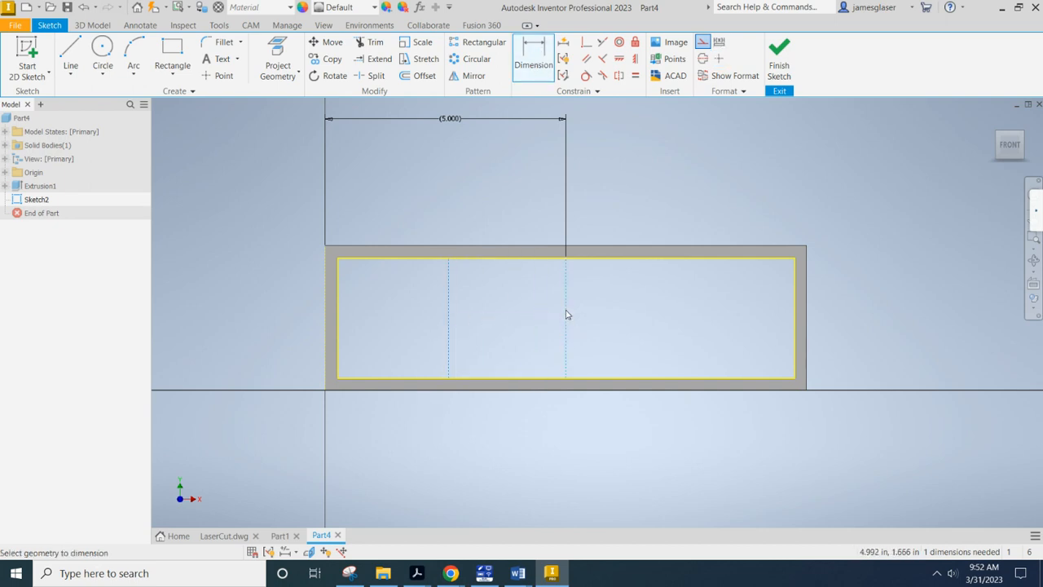
Dimension the spacing between the two vertical construction lines as half of the driven dimension, 2.5 in
{"action": "left_click", "coordinate": [499, 163]}
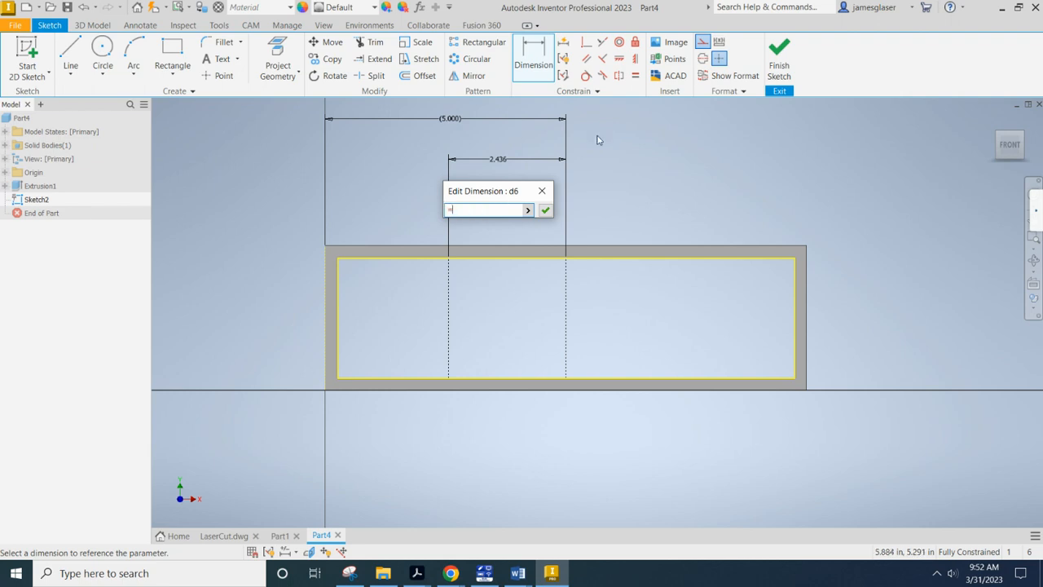
{"action": "left_click", "coordinate": [452, 119]}
{"action": "key", "text": "Return"}
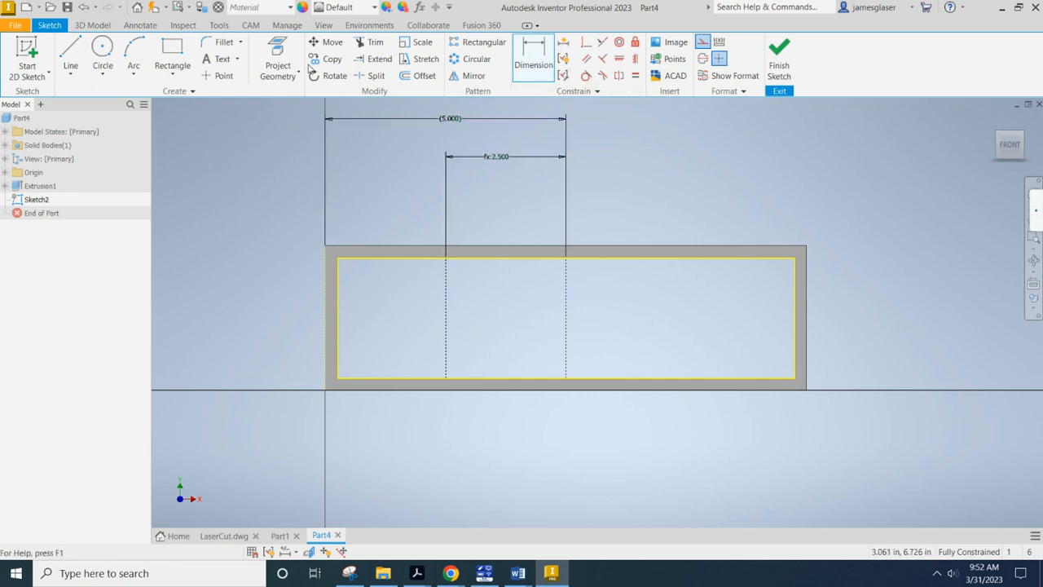
Draw construction diagonals from the opening's upper-left corner to the foot of the first vertical line, and from there to the middle line's upper end
{"action": "left_click", "coordinate": [65, 52]}
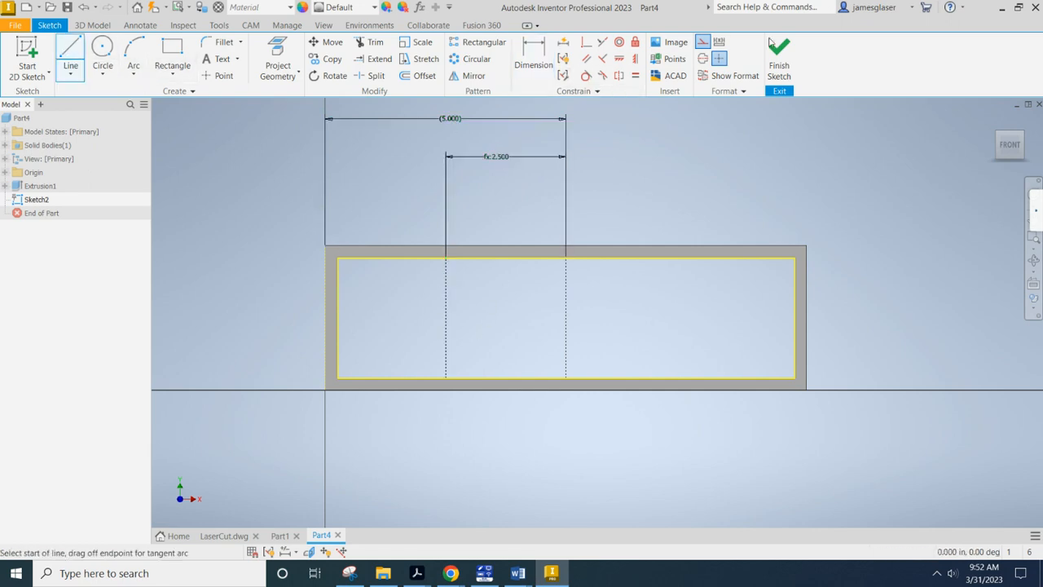
{"action": "left_click", "coordinate": [700, 46]}
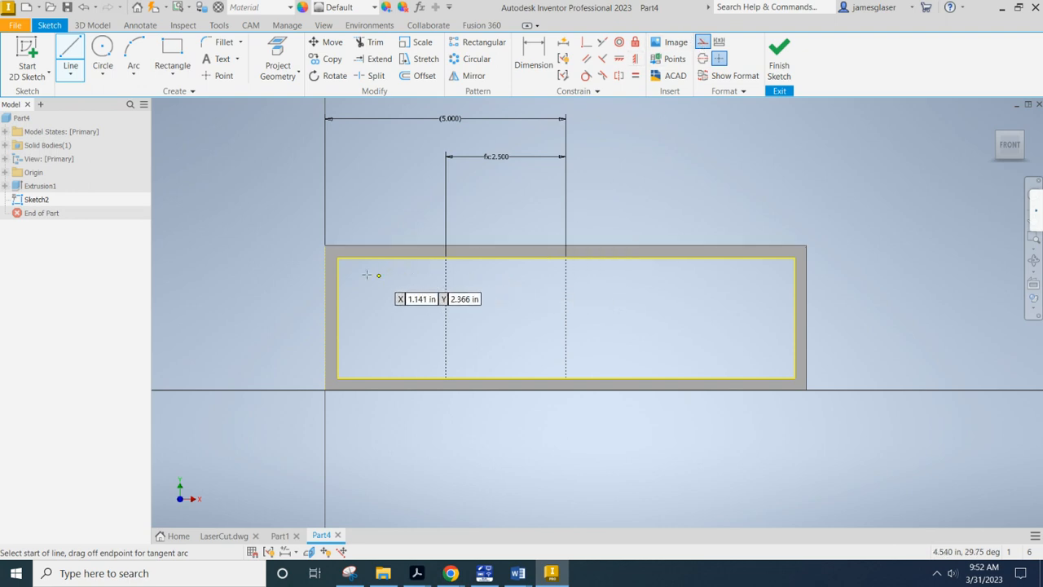
{"action": "scroll", "coordinate": [339, 271], "scroll_direction": "up", "scroll_amount": 3}
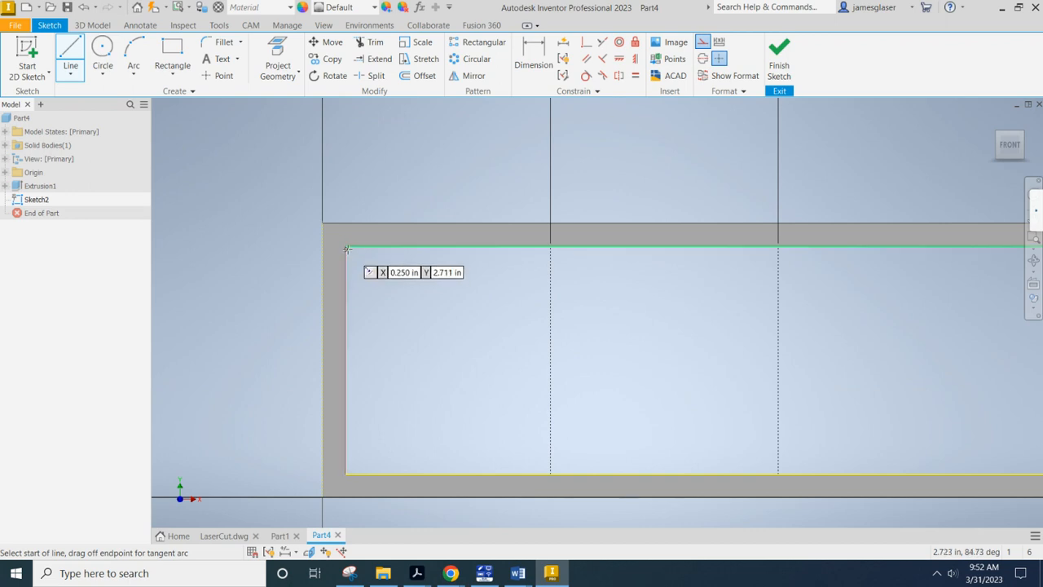
{"action": "left_click", "coordinate": [345, 246]}
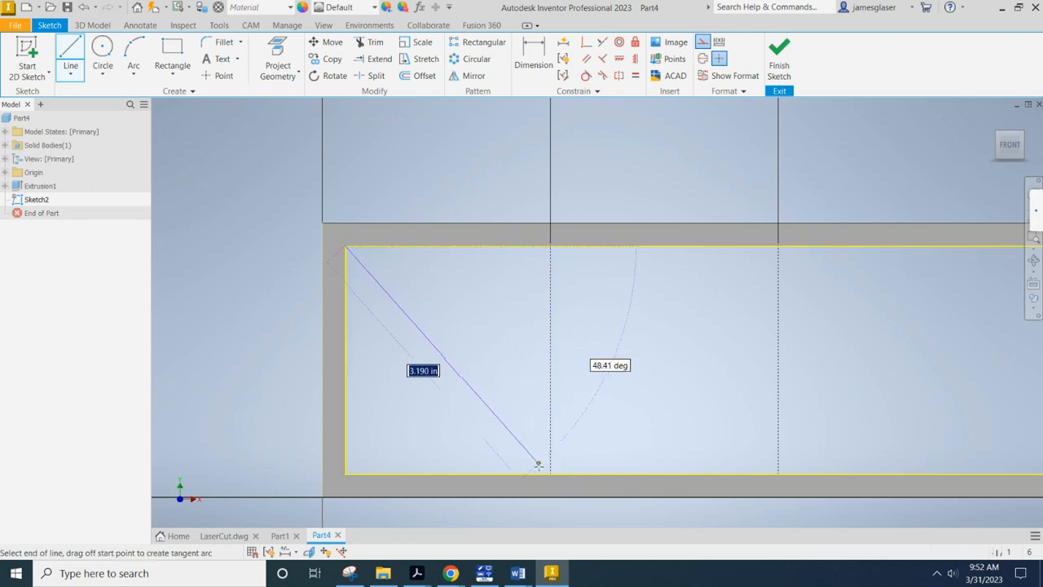
{"action": "double_click", "coordinate": [567, 492]}
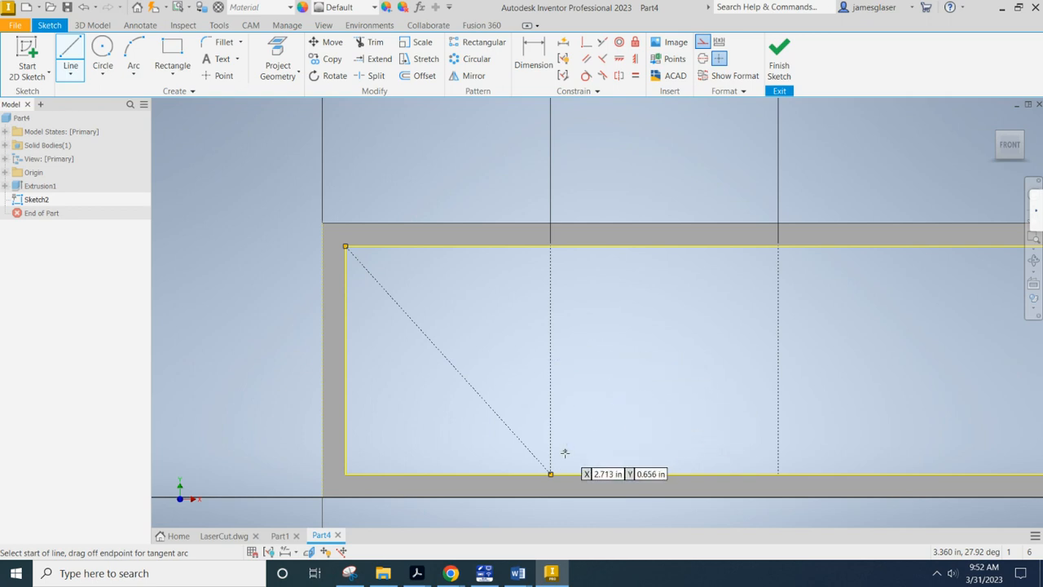
{"action": "left_click", "coordinate": [570, 492]}
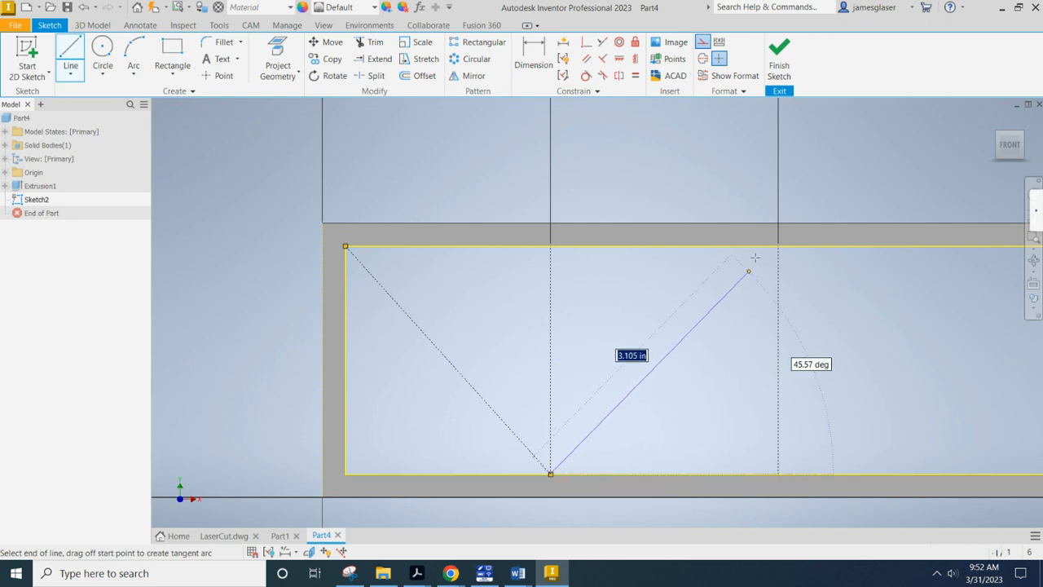
{"action": "double_click", "coordinate": [778, 246]}
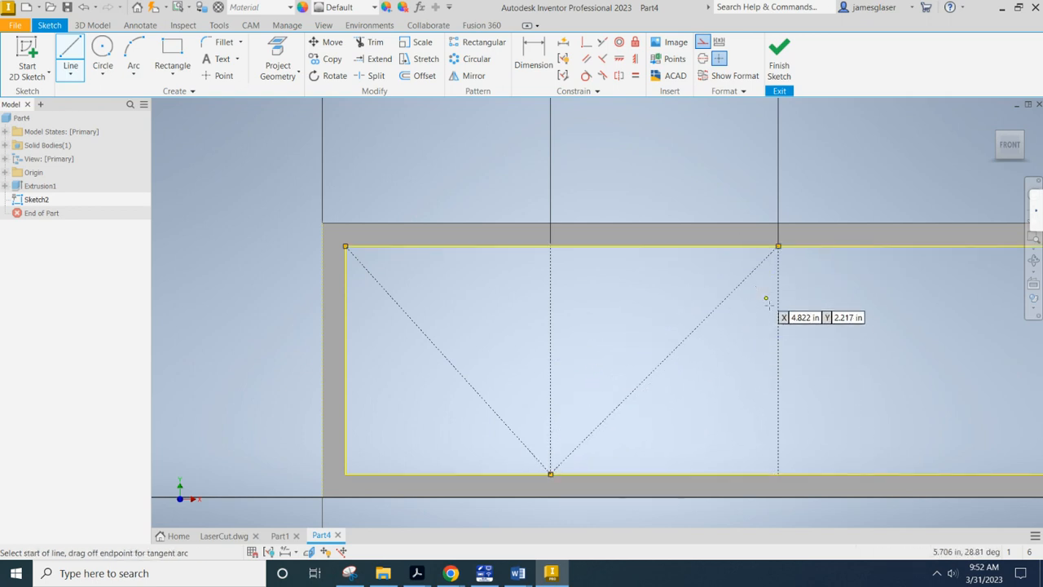
{"action": "left_click", "coordinate": [779, 470]}
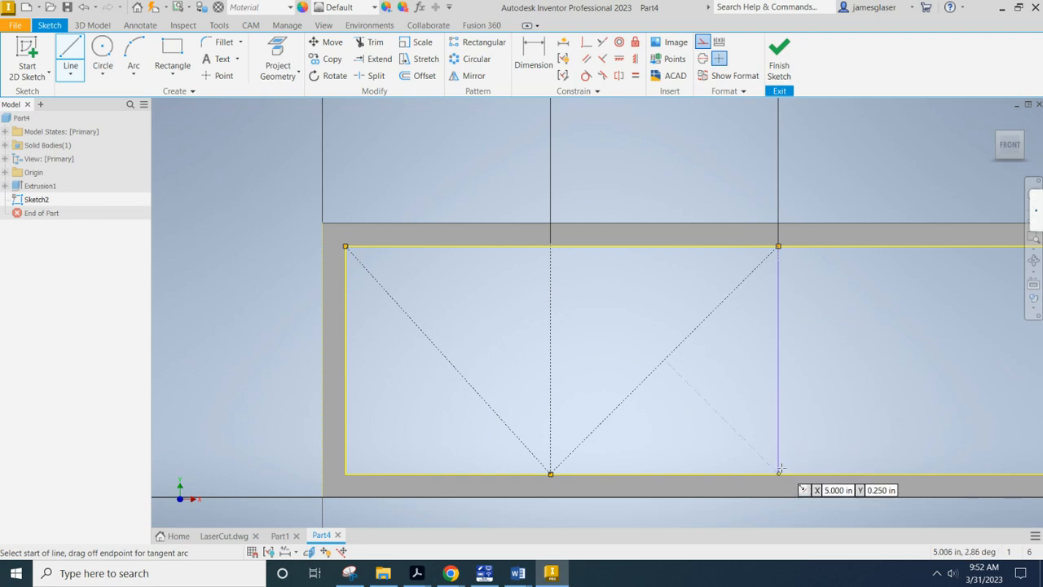
{"action": "key", "text": "Escape"}
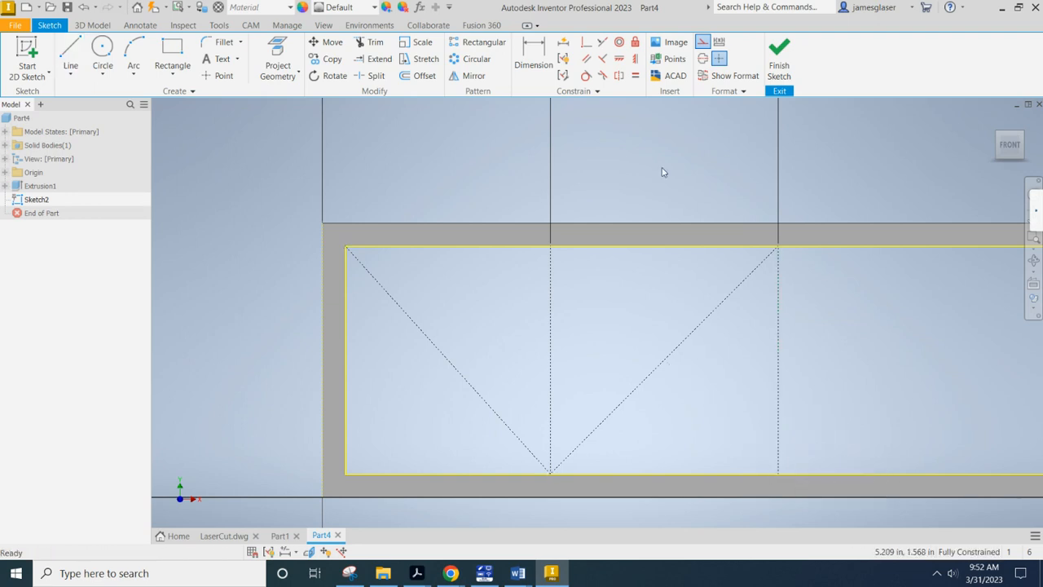
Draw the crossing construction diagonals from the middle line's foot to the first vertical line's upper end, and from there to the opening's lower-left corner
{"action": "left_click", "coordinate": [70, 52]}
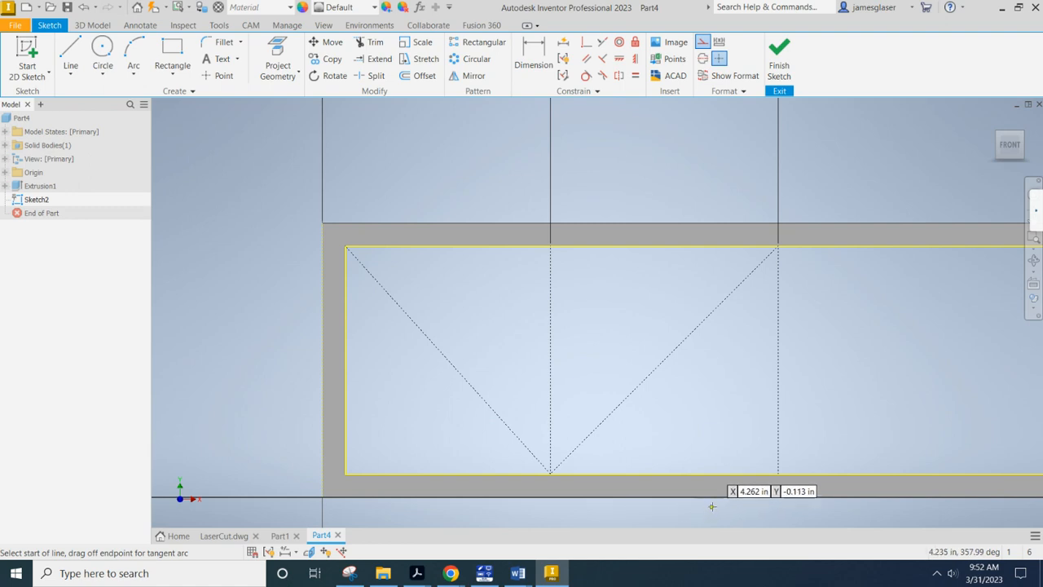
{"action": "left_click", "coordinate": [777, 471]}
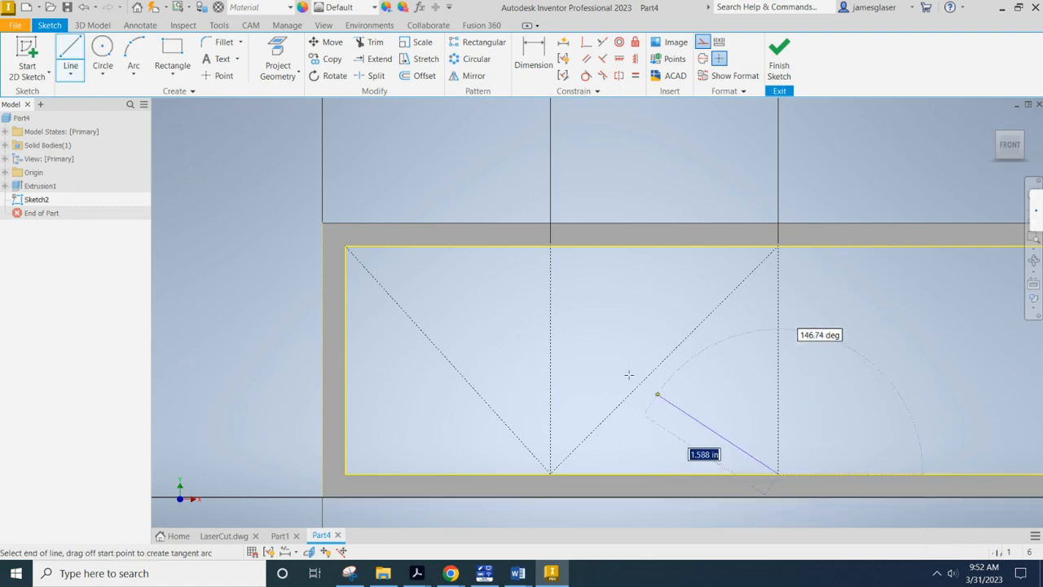
{"action": "double_click", "coordinate": [549, 246]}
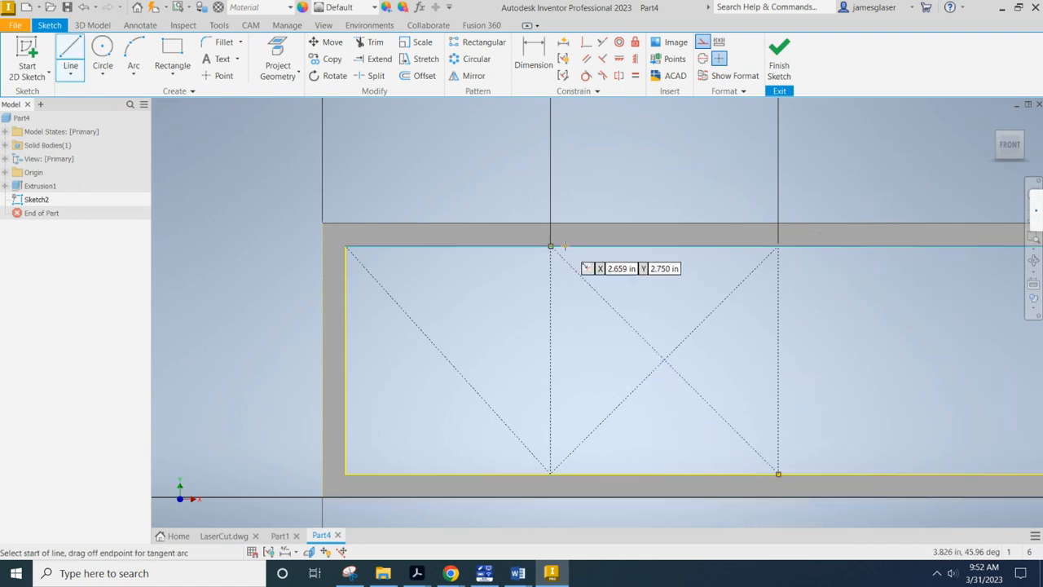
{"action": "left_click", "coordinate": [550, 246]}
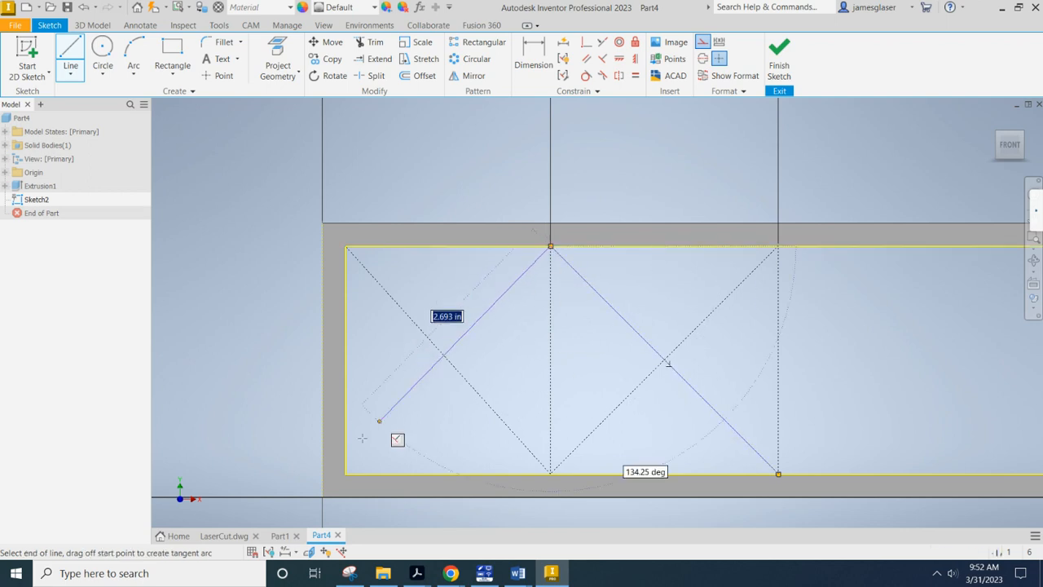
{"action": "double_click", "coordinate": [345, 474]}
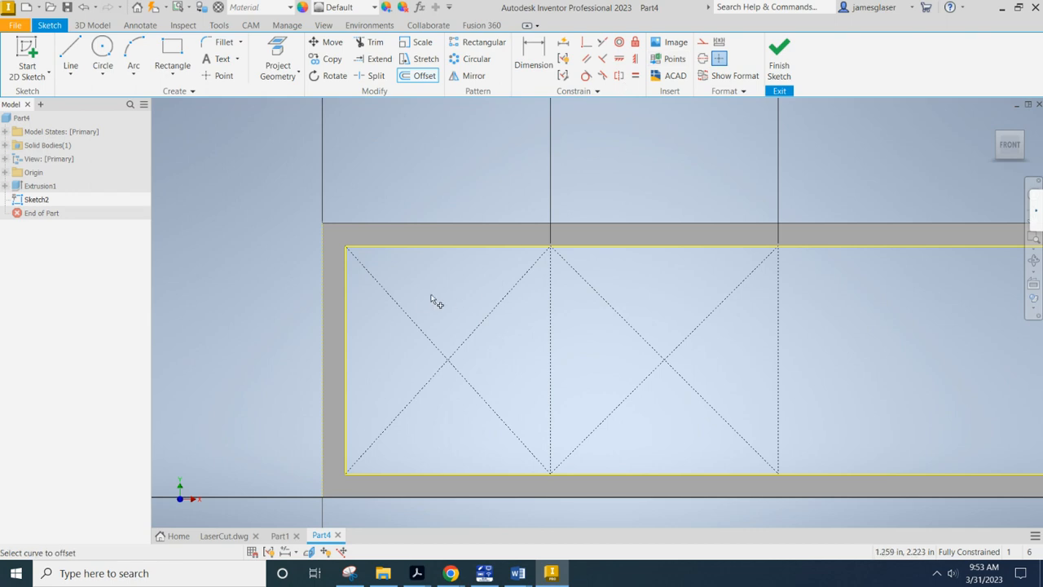
Offset the connected bracing construction lines by 0.125 in to both sides
{"action": "left_click", "coordinate": [404, 310]}
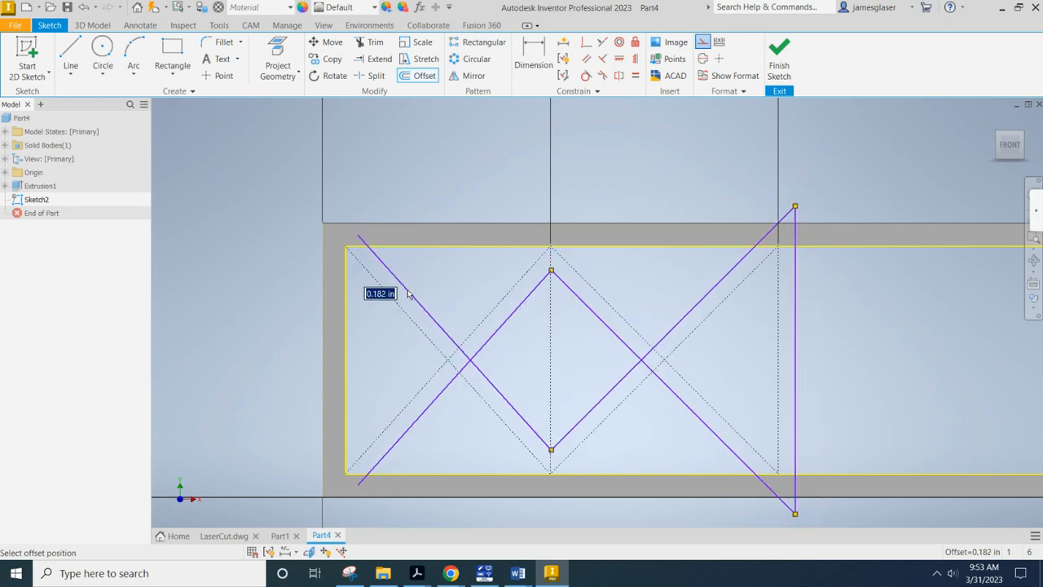
{"action": "type", "text": ".125"}
{"action": "key", "text": "Return"}
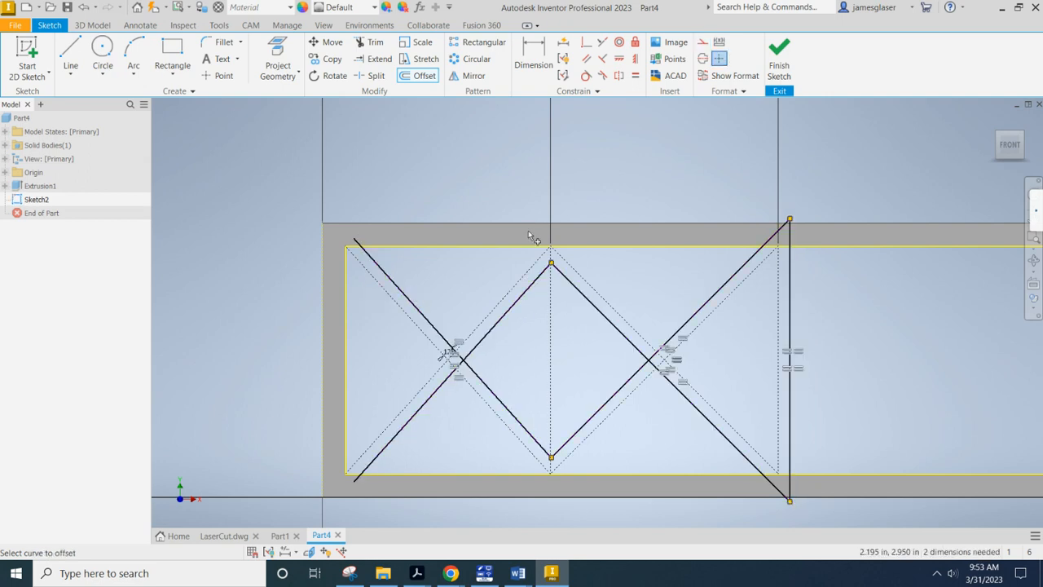
{"action": "left_click", "coordinate": [412, 337]}
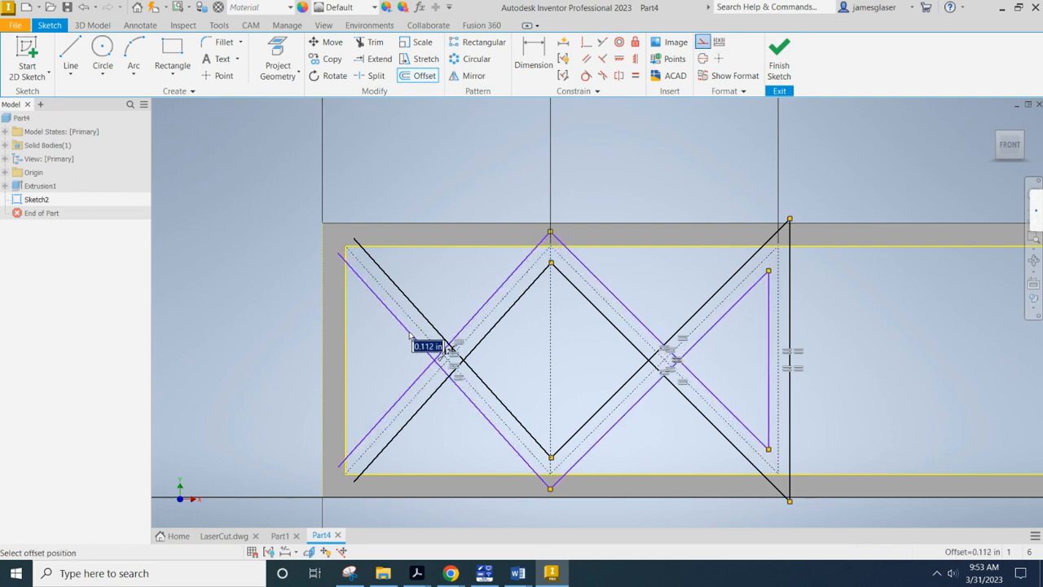
{"action": "type", "text": ".125"}
{"action": "key", "text": "Return"}
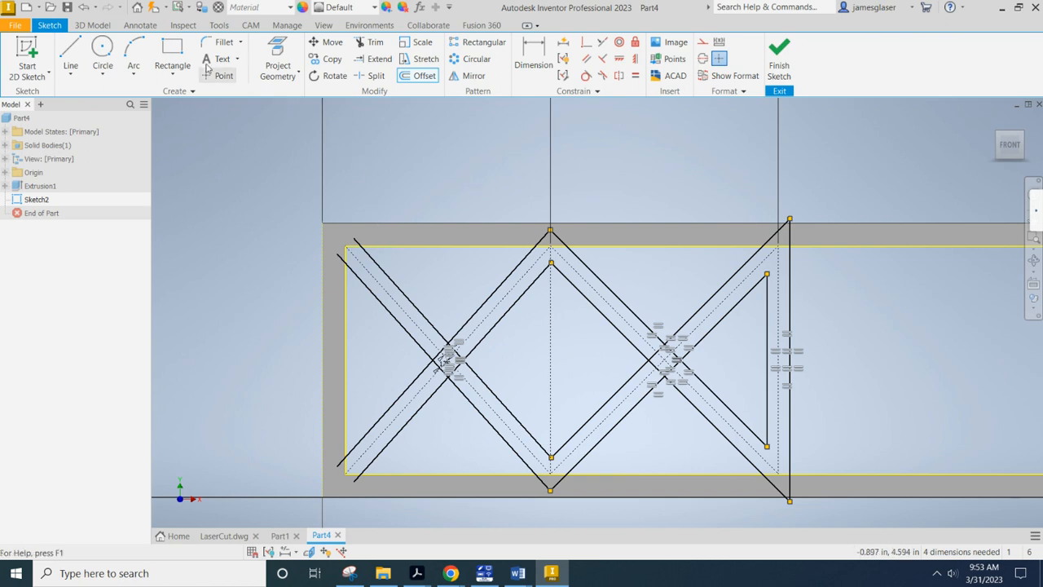
Draw solid lines along the opening's upper and lower edges, each spanning from the left corner to the middle construction line
{"action": "left_click", "coordinate": [71, 52]}
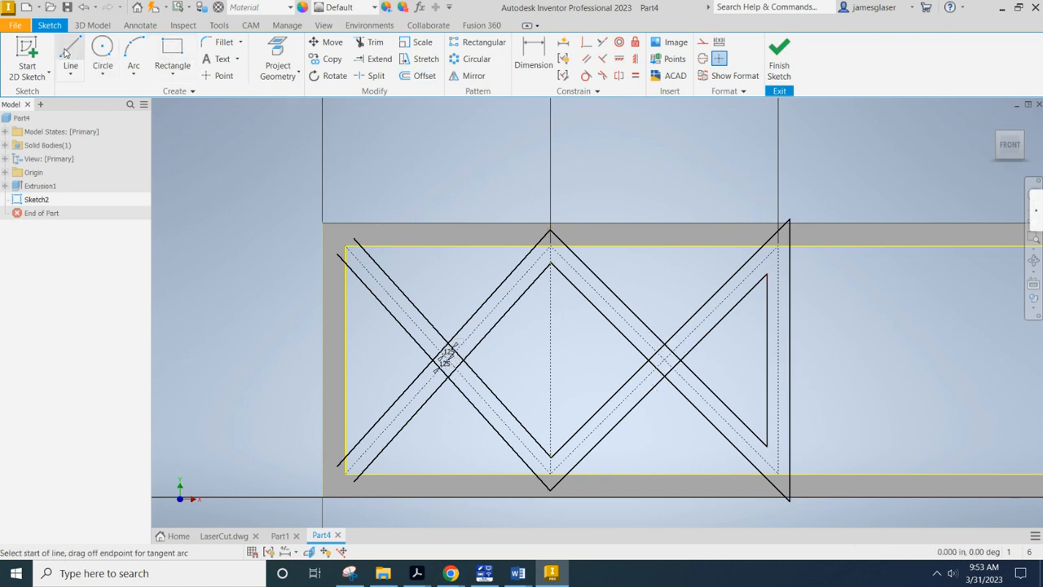
{"action": "left_click", "coordinate": [778, 245]}
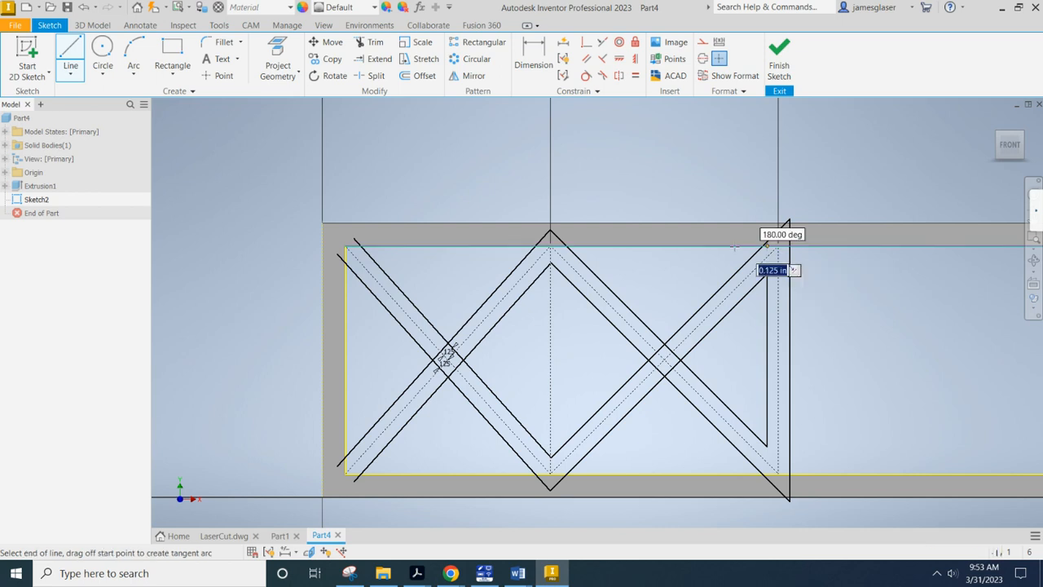
{"action": "left_click", "coordinate": [345, 246]}
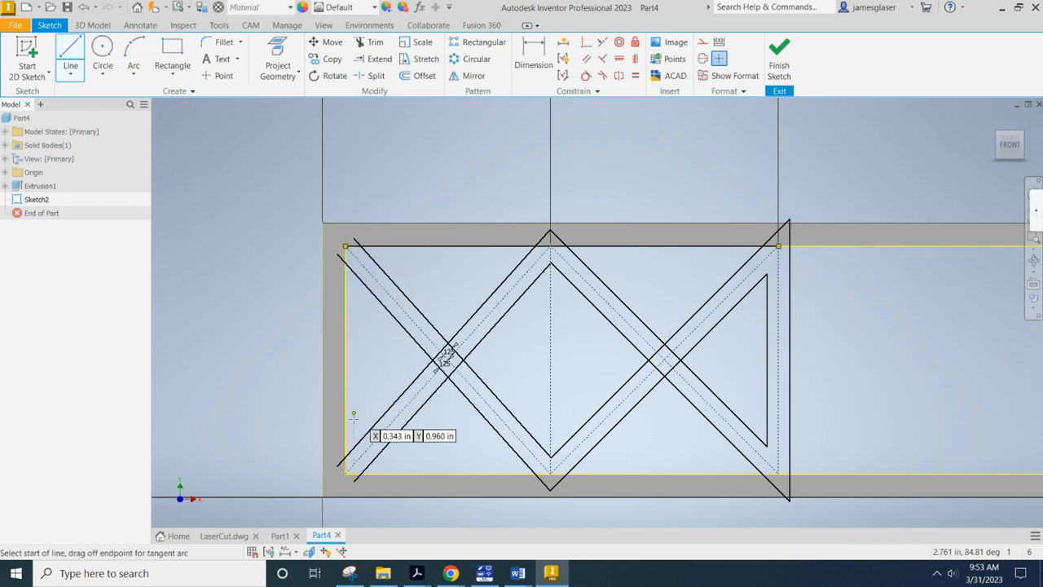
{"action": "left_click", "coordinate": [345, 472]}
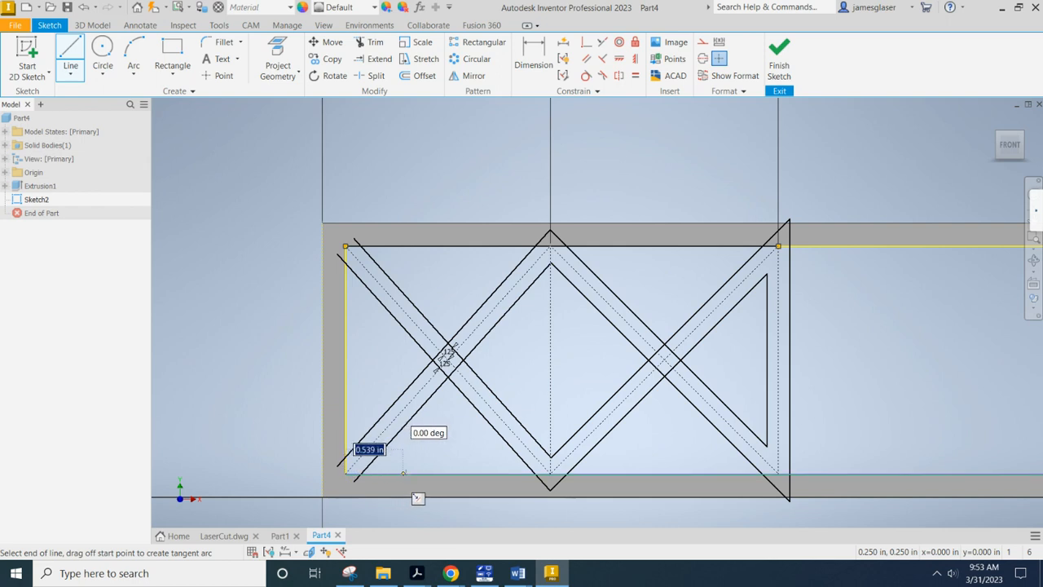
{"action": "double_click", "coordinate": [778, 472]}
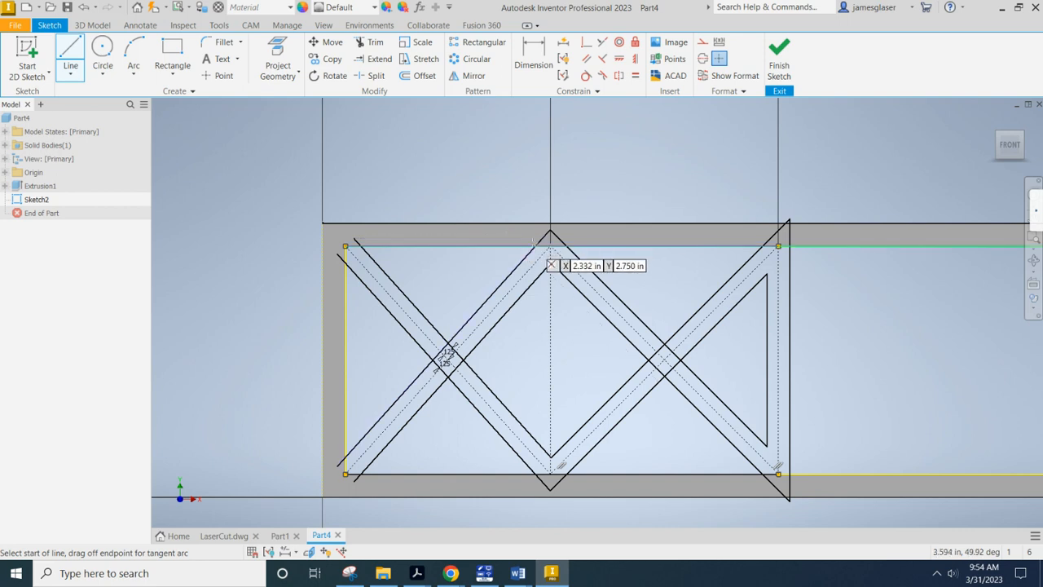
Trim the offset bracing lines that overrun the opening at its two left corners and at the foot of the first vertical line
{"action": "left_click", "coordinate": [377, 43]}
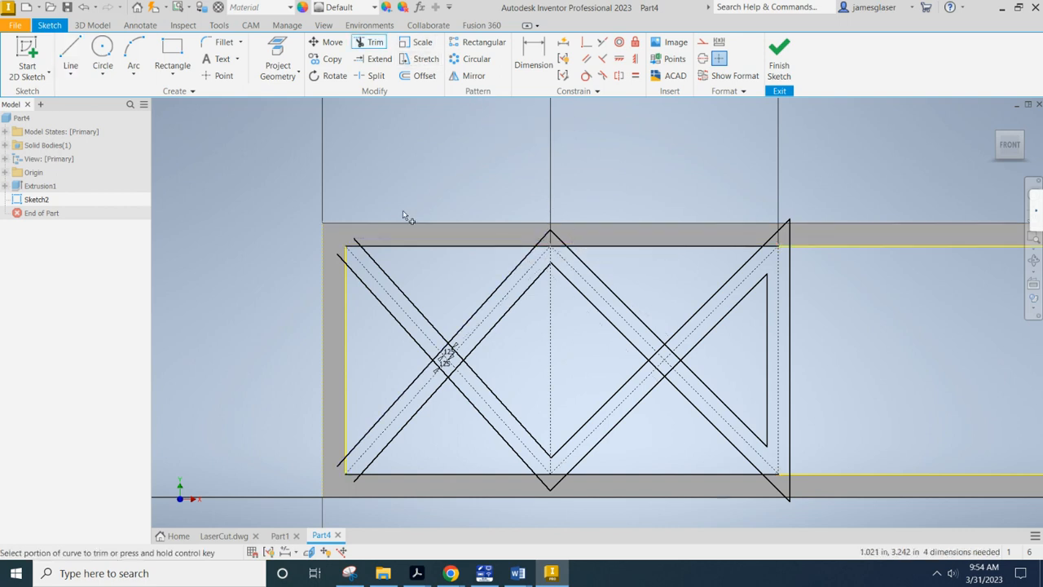
{"action": "left_click", "coordinate": [340, 258]}
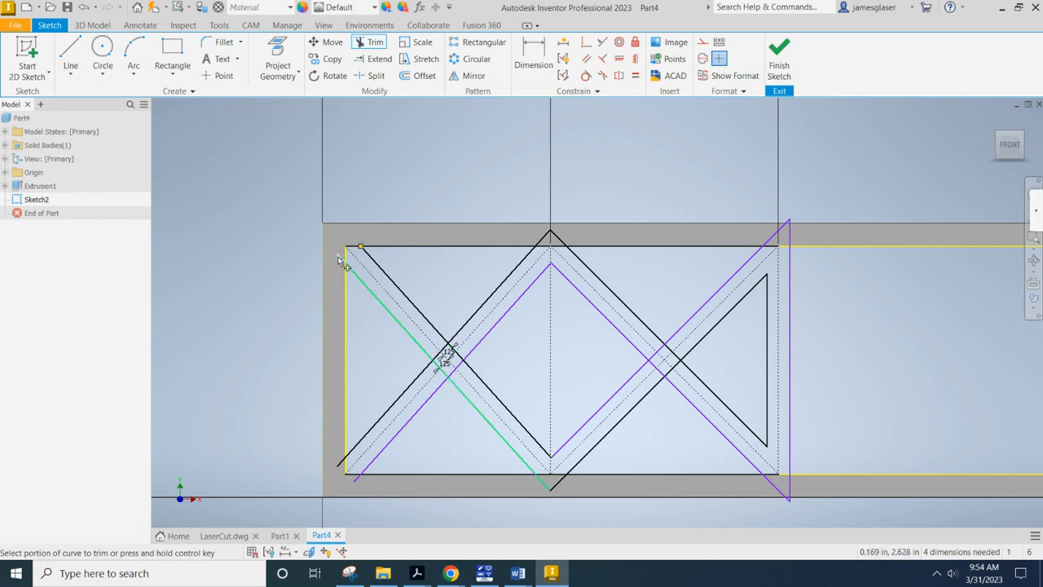
{"action": "left_click", "coordinate": [341, 464]}
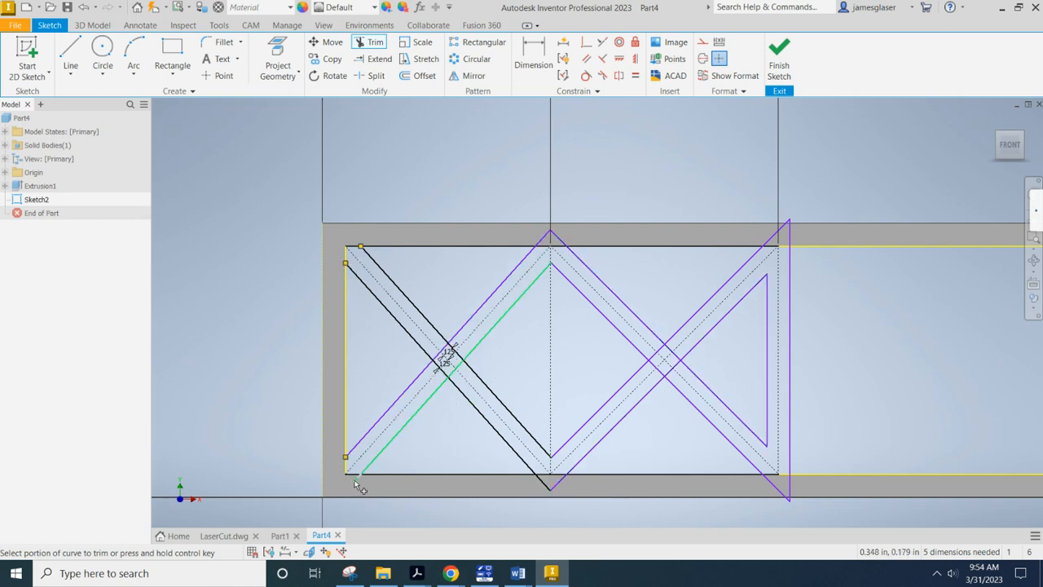
{"action": "left_click", "coordinate": [359, 482]}
{"action": "left_click", "coordinate": [547, 485]}
{"action": "left_click", "coordinate": [556, 489]}
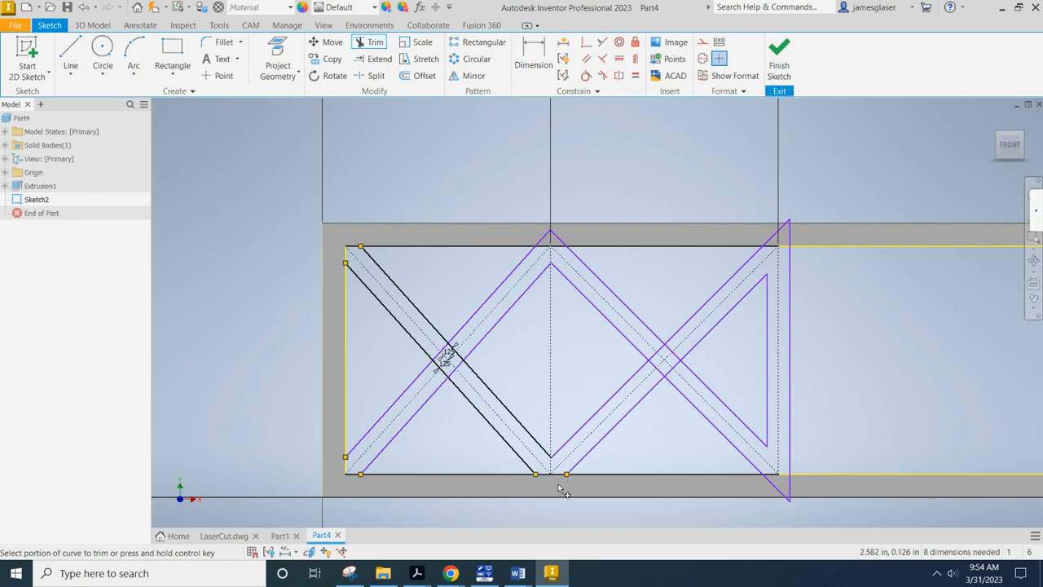
Trim the bracing lines overrunning the opening at both ends of the middle line and at the first vertical line's upper end
{"action": "left_click", "coordinate": [778, 489]}
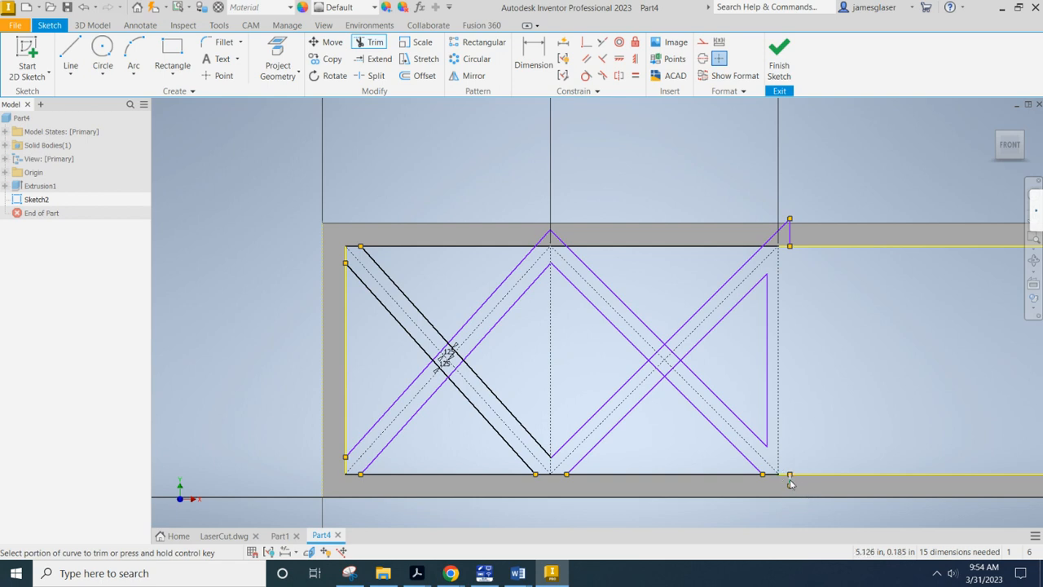
{"action": "left_click", "coordinate": [787, 225]}
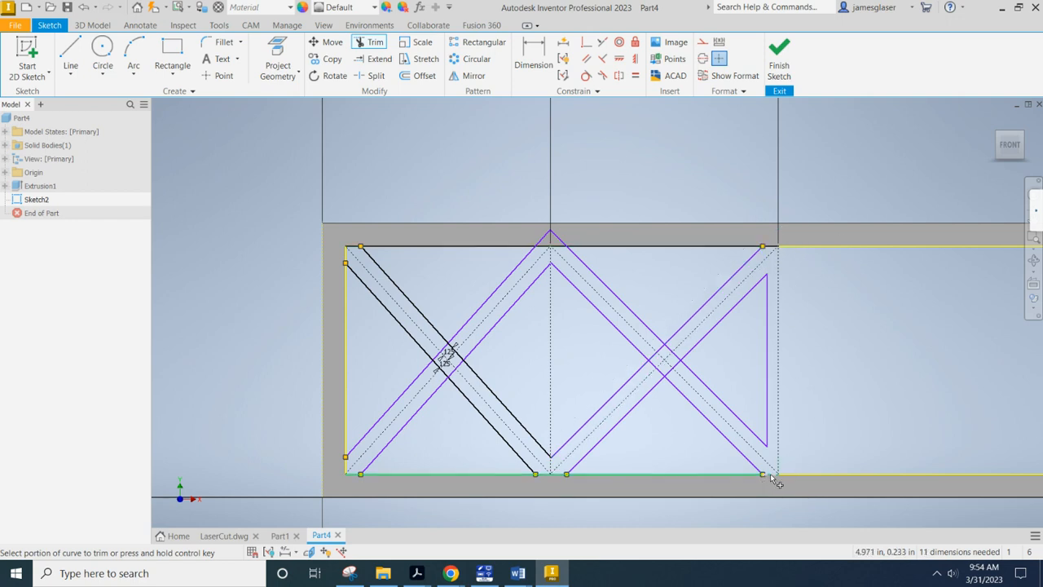
{"action": "left_click", "coordinate": [563, 237]}
{"action": "left_click", "coordinate": [541, 237]}
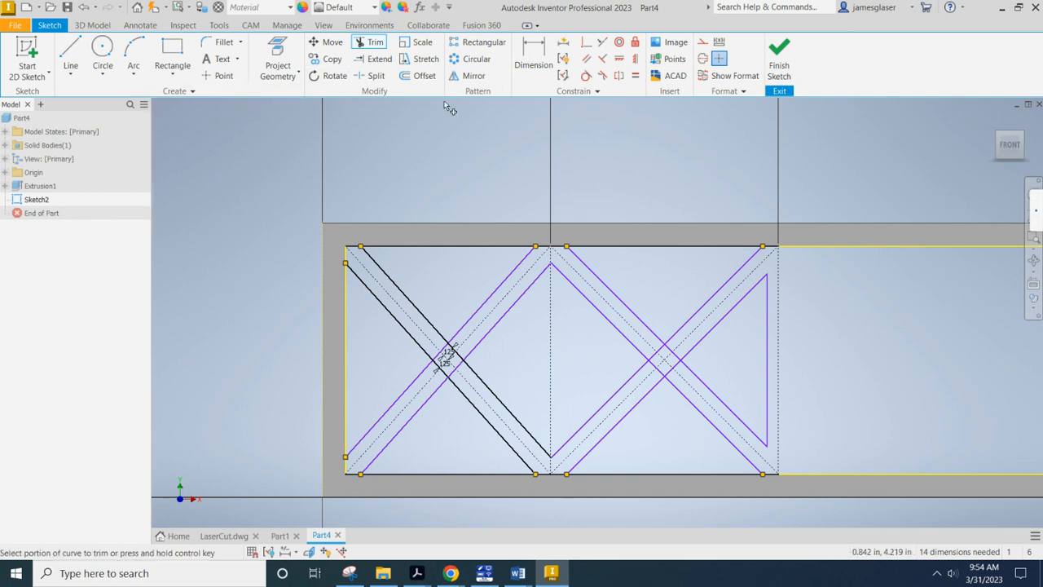
Mirror all the left-half bracing geometry about the middle vertical construction line and finish the sketch
{"action": "left_click", "coordinate": [471, 76]}
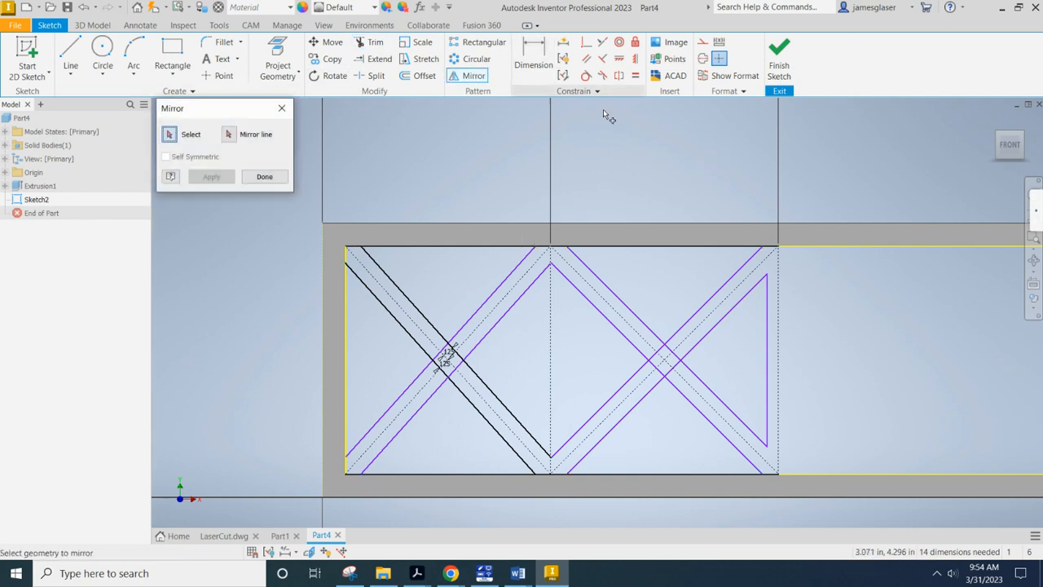
{"action": "mouse_move", "coordinate": [332, 233]}
{"action": "left_mouse_down"}
{"action": "mouse_move", "coordinate": [391, 286]}
{"action": "mouse_move", "coordinate": [632, 433]}
{"action": "mouse_move", "coordinate": [790, 494]}
{"action": "left_mouse_up"}
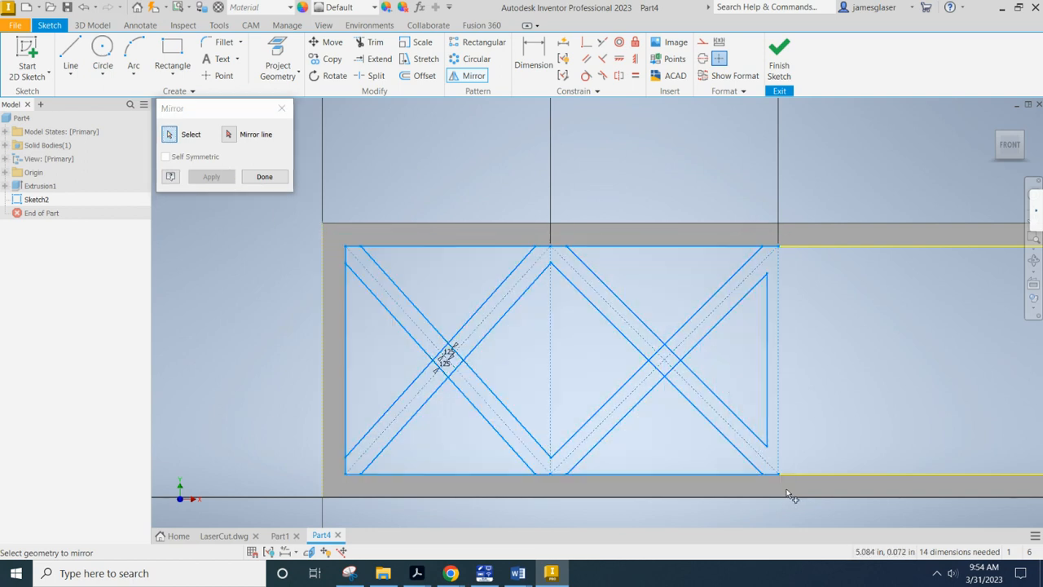
{"action": "left_click", "coordinate": [230, 135]}
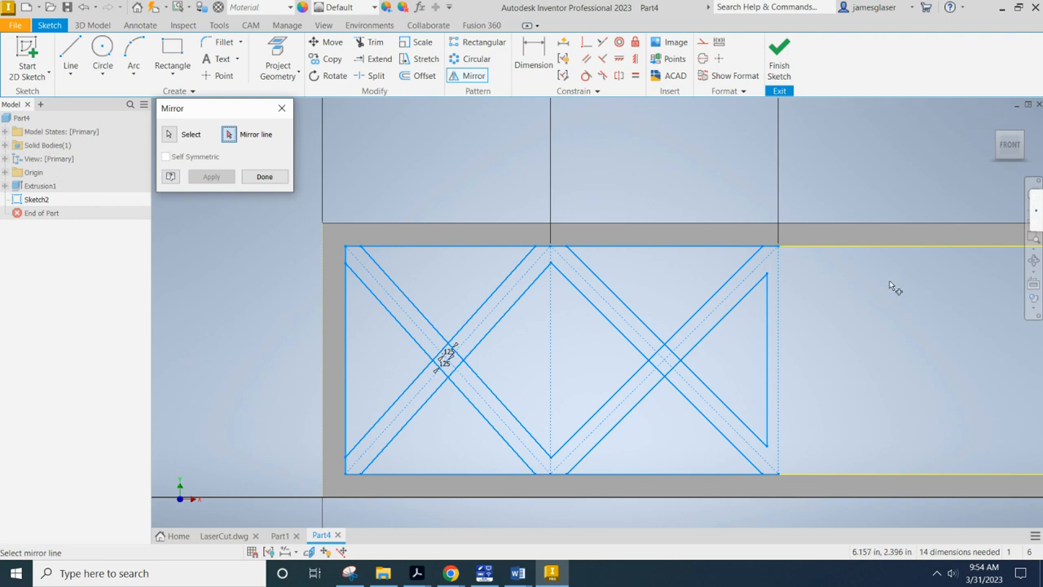
{"action": "left_click", "coordinate": [782, 284]}
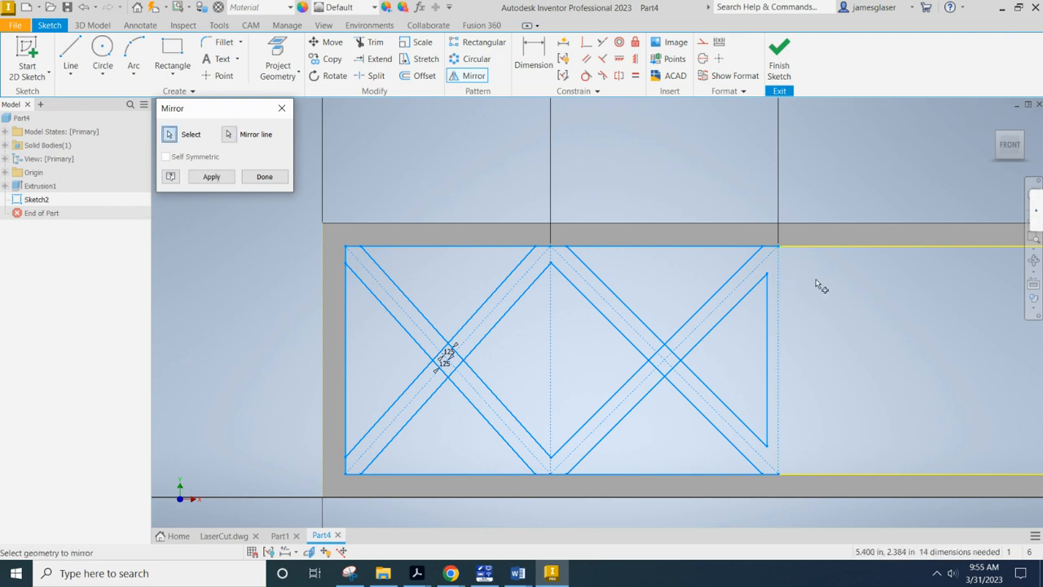
{"action": "left_click", "coordinate": [209, 178]}
{"action": "scroll", "coordinate": [746, 171], "scroll_direction": "down", "scroll_amount": 3}
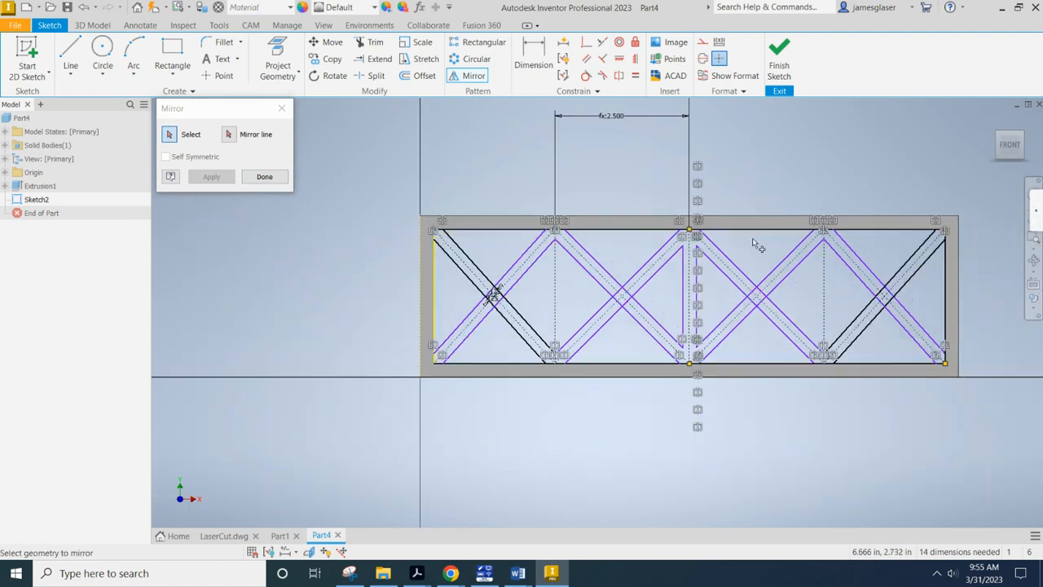
{"action": "left_click", "coordinate": [263, 178]}
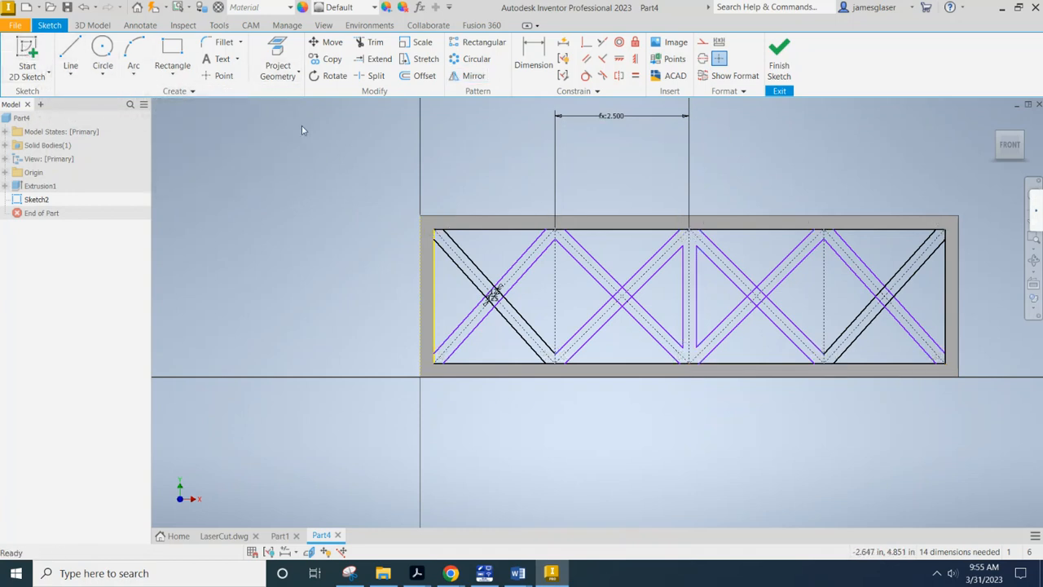
{"action": "left_click", "coordinate": [779, 59]}
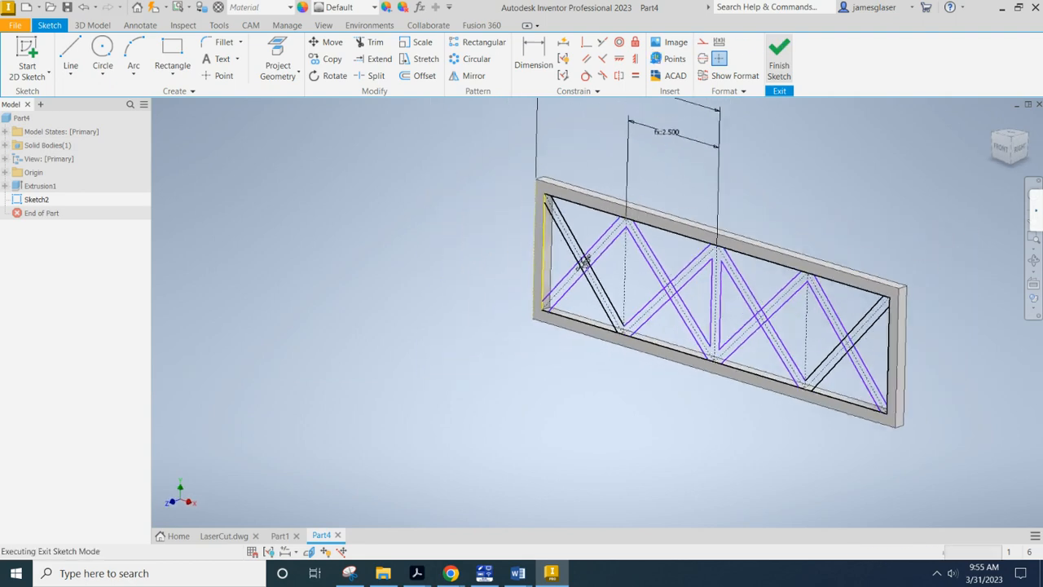
Start a 0.25 in extrusion of the bracing regions around the leftmost crossing, with the direction flipped into the frame
{"action": "left_click", "coordinate": [71, 54]}
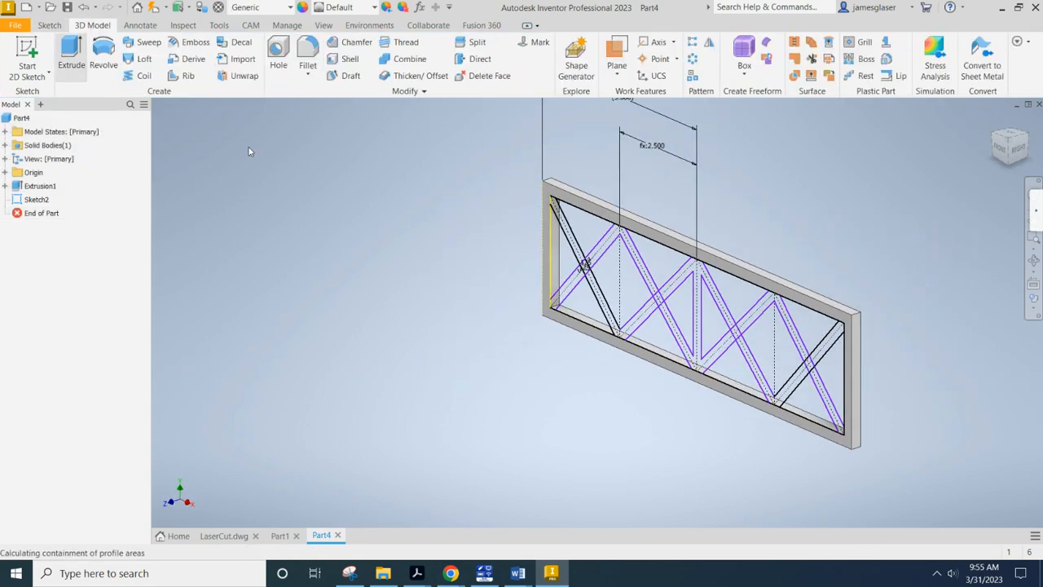
{"action": "scroll", "coordinate": [479, 246], "scroll_direction": "up", "scroll_amount": 3}
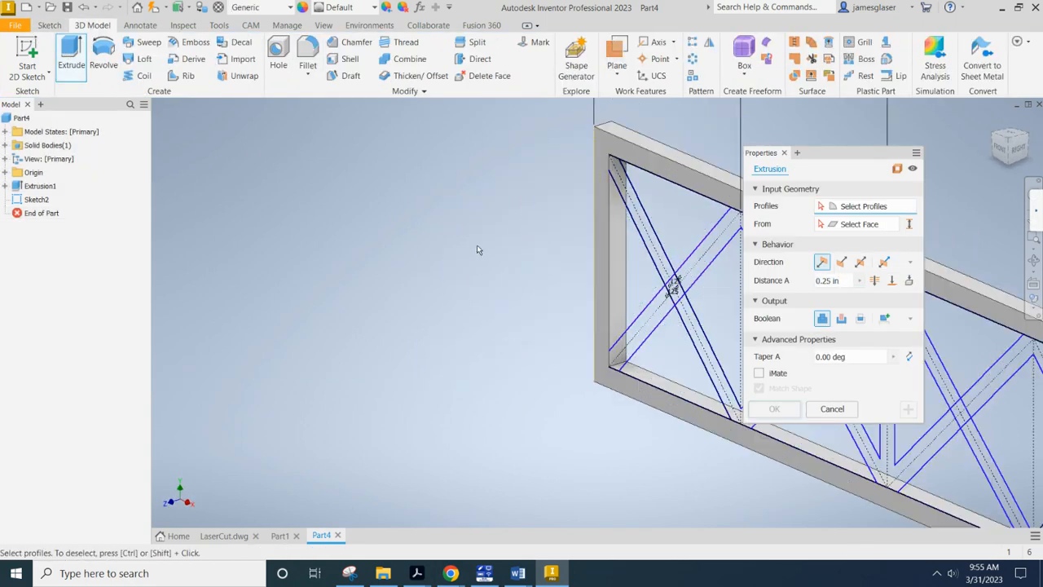
{"action": "middle_click_drag", "start_coordinate": [514, 221], "coordinate": [320, 159]}
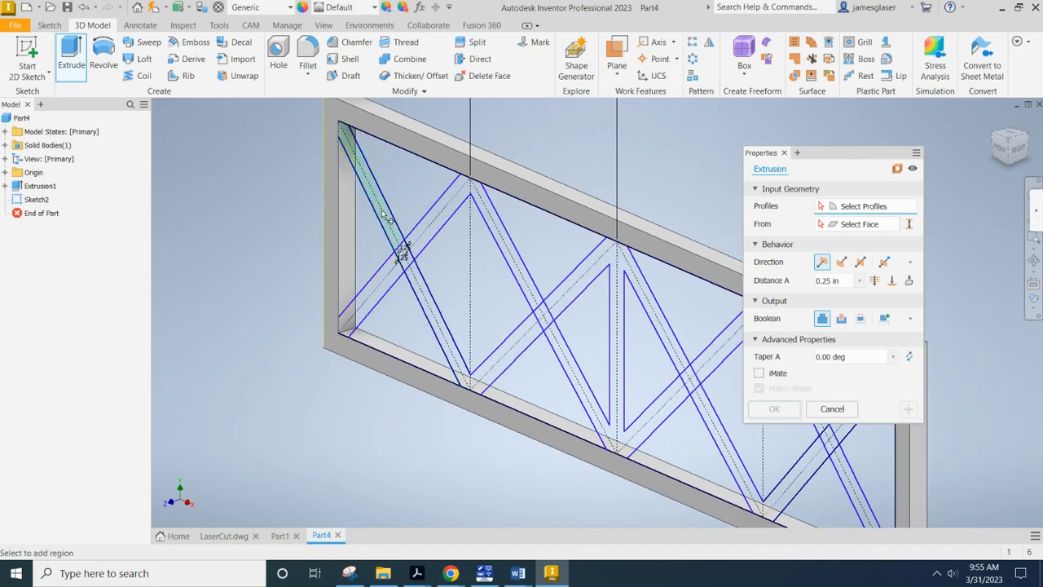
{"action": "scroll", "coordinate": [388, 213], "scroll_direction": "up", "scroll_amount": 2}
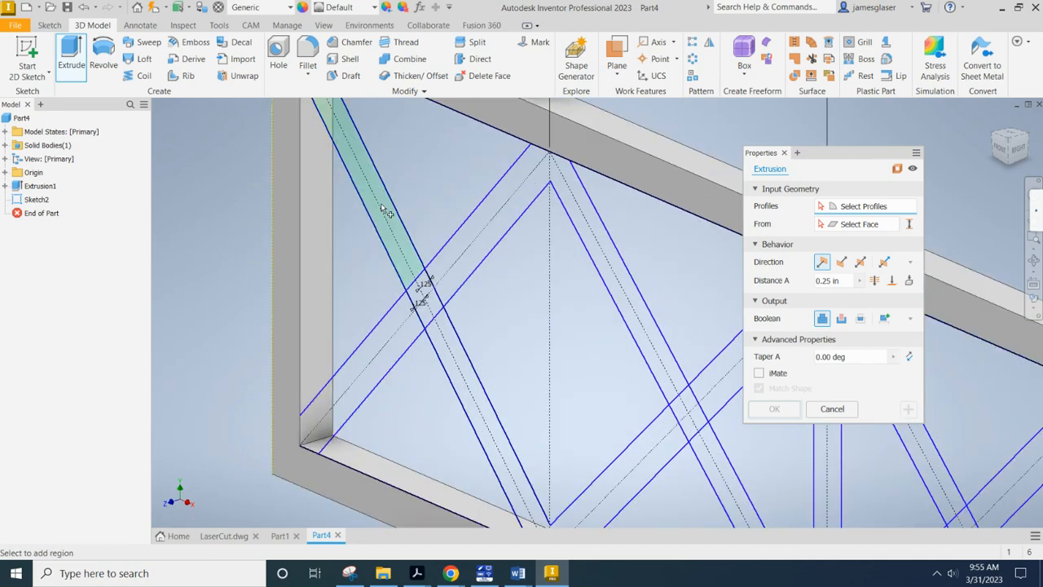
{"action": "left_click", "coordinate": [386, 210]}
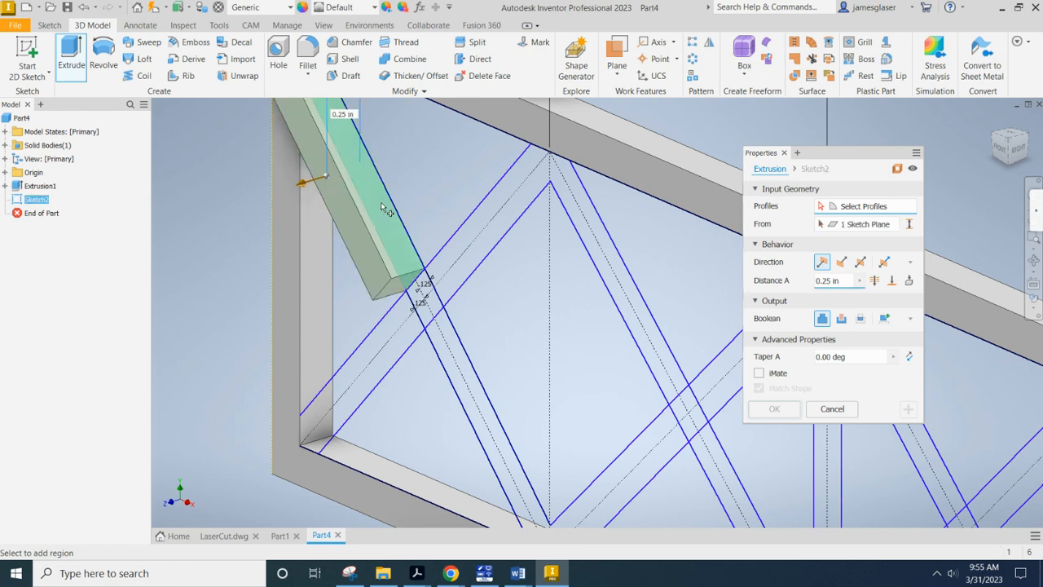
{"action": "left_click", "coordinate": [377, 369]}
{"action": "left_click", "coordinate": [475, 399]}
{"action": "left_click", "coordinate": [471, 399]}
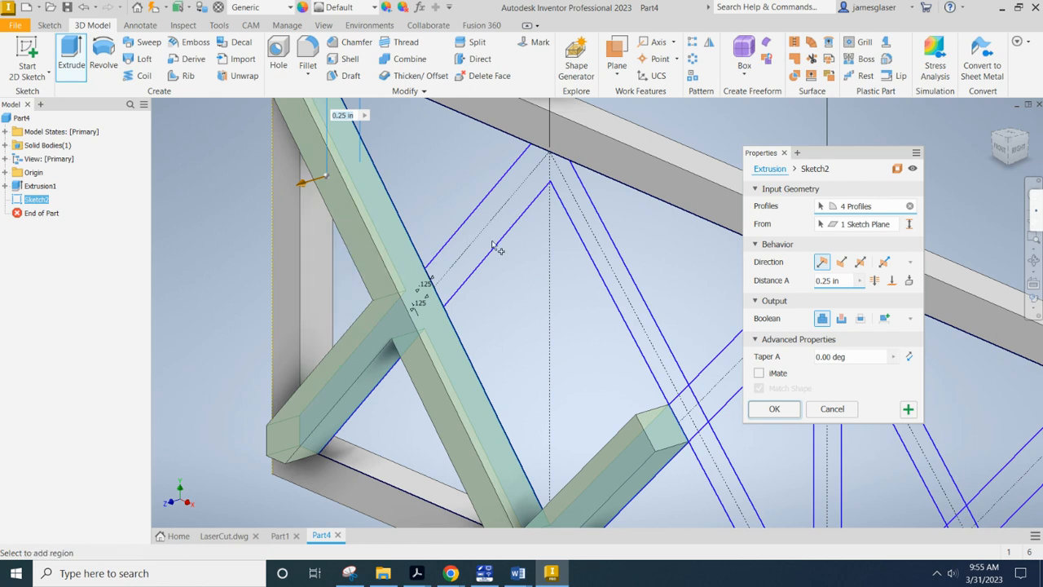
{"action": "left_click", "coordinate": [840, 261]}
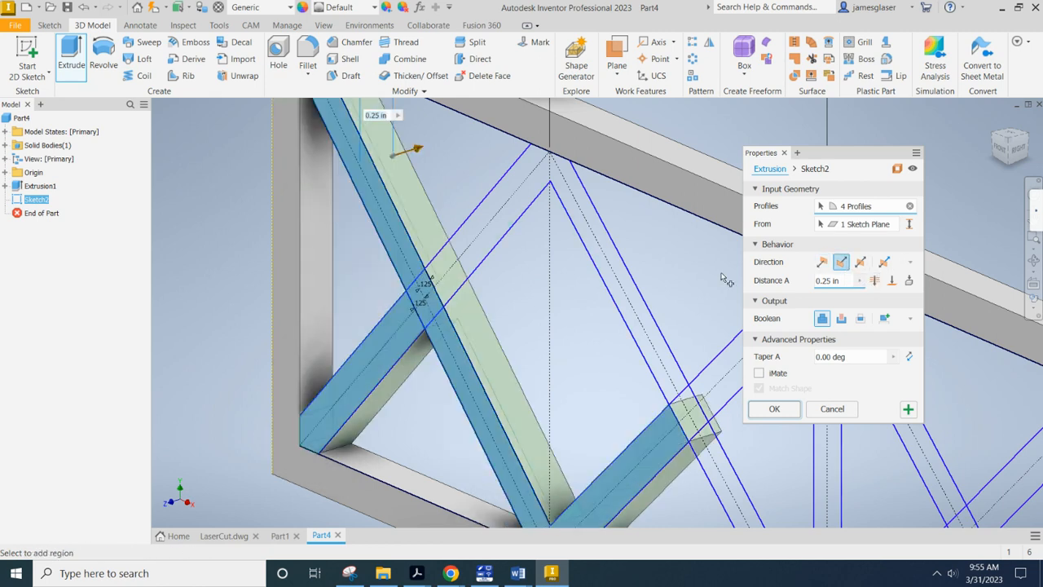
Add the first bay's upper strut, the second crossing's square and the central bracing region to the extrusion profiles
{"action": "left_click", "coordinate": [481, 239]}
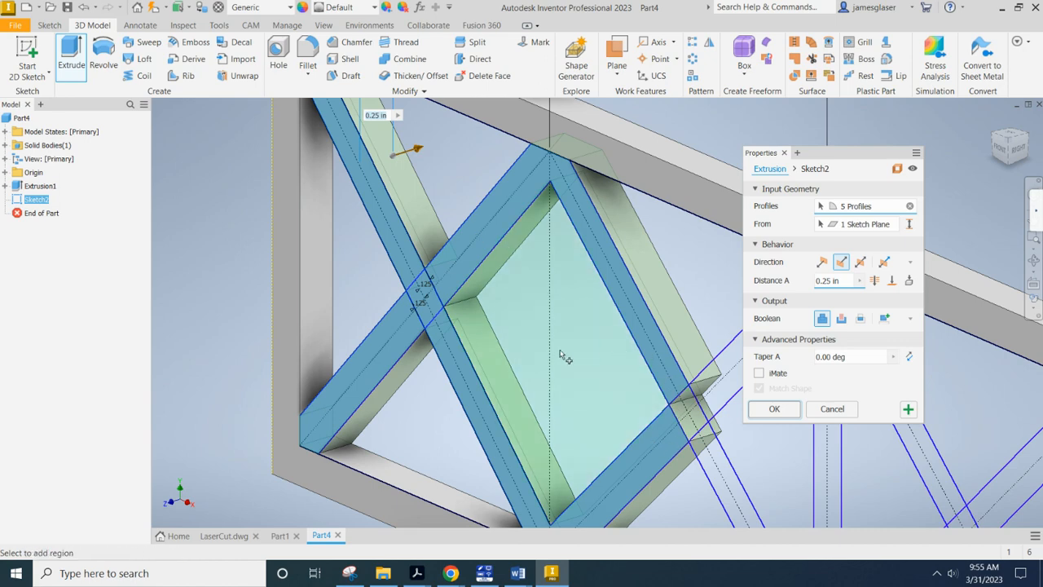
{"action": "middle_click_drag", "start_coordinate": [524, 293], "coordinate": [384, 146]}
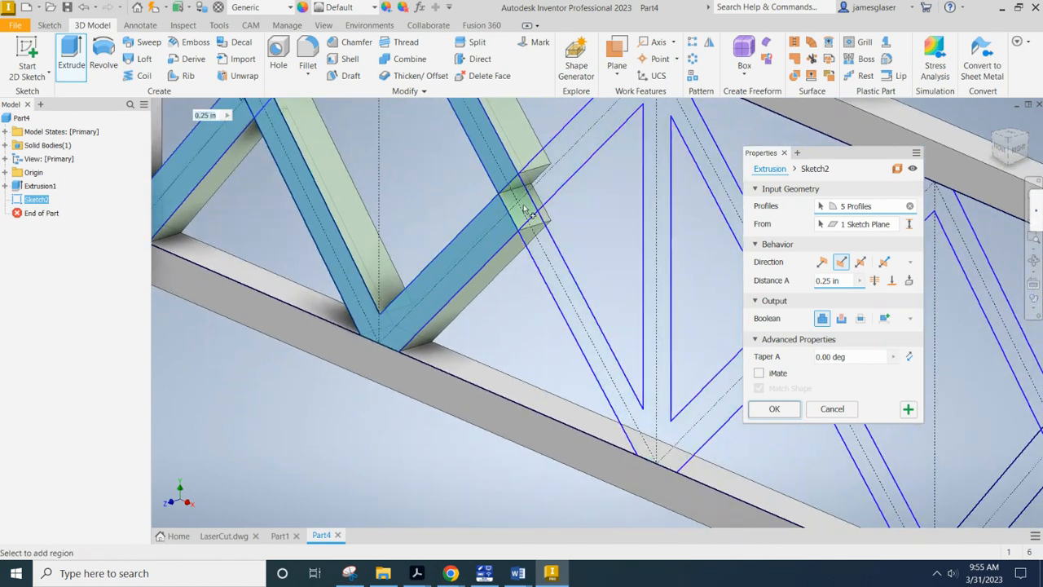
{"action": "left_click", "coordinate": [552, 209]}
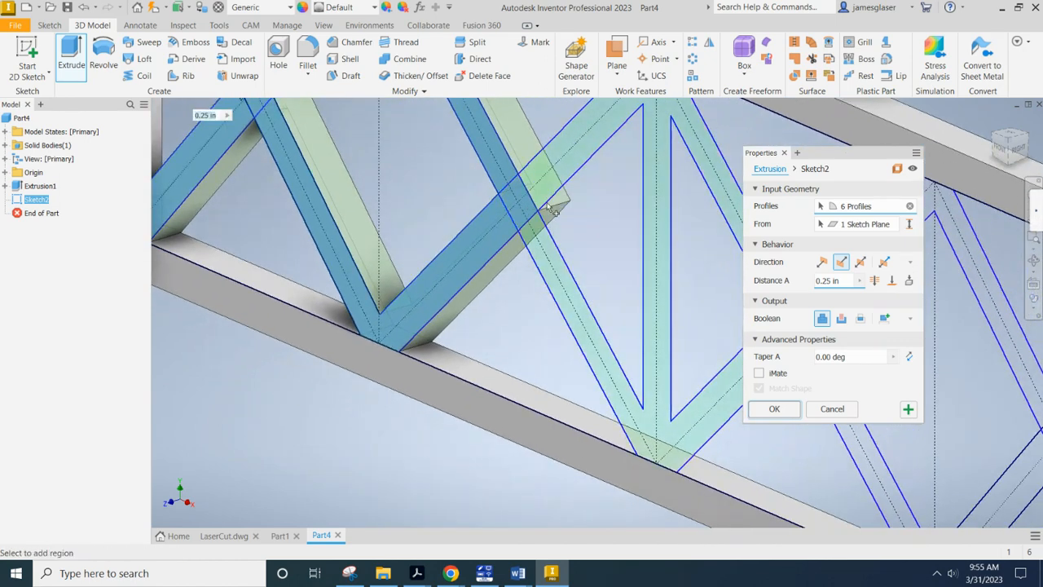
{"action": "left_click", "coordinate": [551, 275]}
{"action": "scroll", "coordinate": [616, 221], "scroll_direction": "up", "scroll_amount": 3}
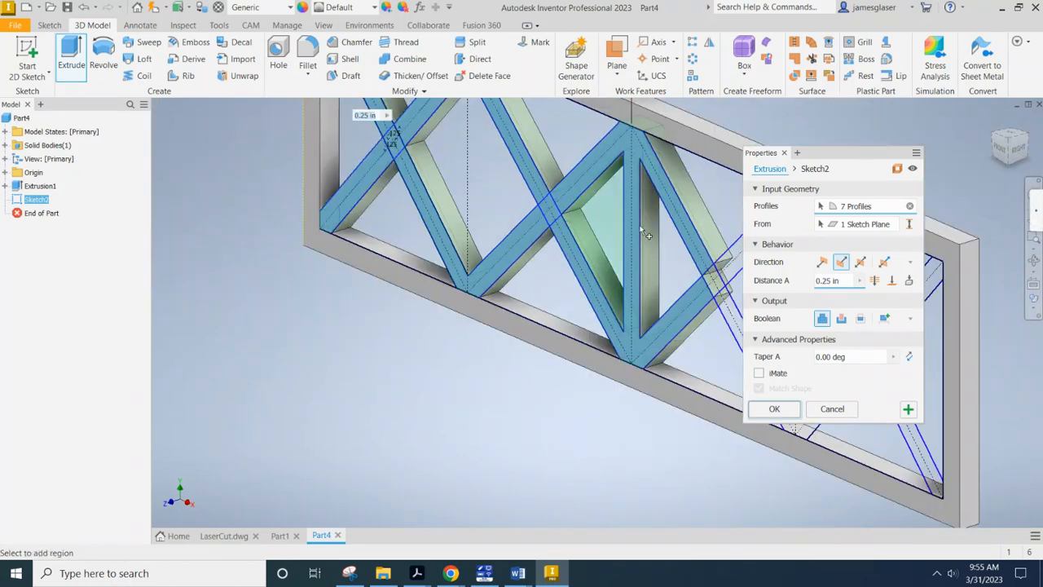
Add the right half's bracing struts and crossing squares to the extrusion profiles, leaving the triangular openings unselected
{"action": "middle_click_drag", "start_coordinate": [665, 236], "coordinate": [490, 179]}
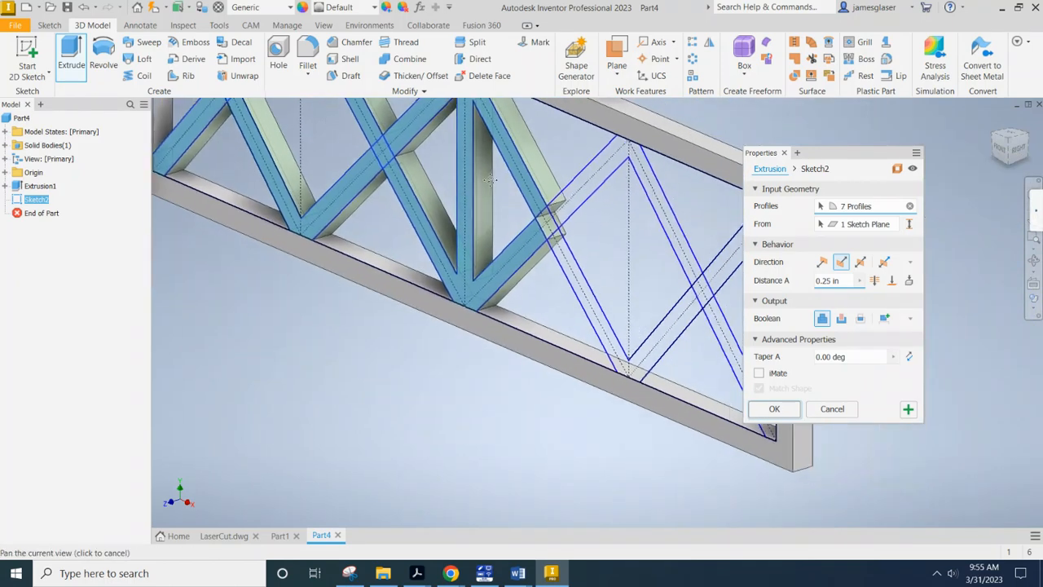
{"action": "left_click", "coordinate": [560, 327]}
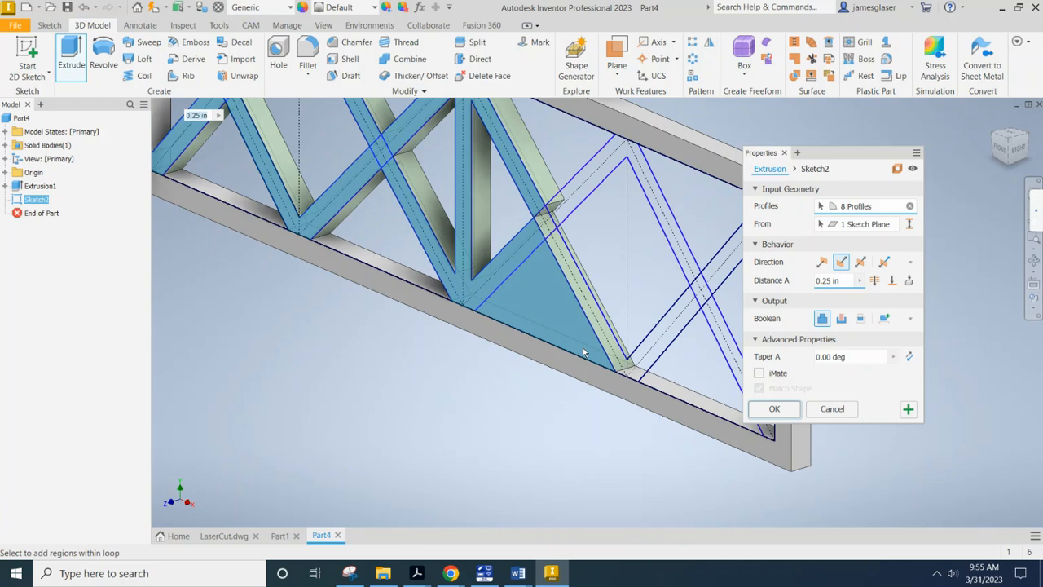
{"action": "left_click", "coordinate": [545, 303]}
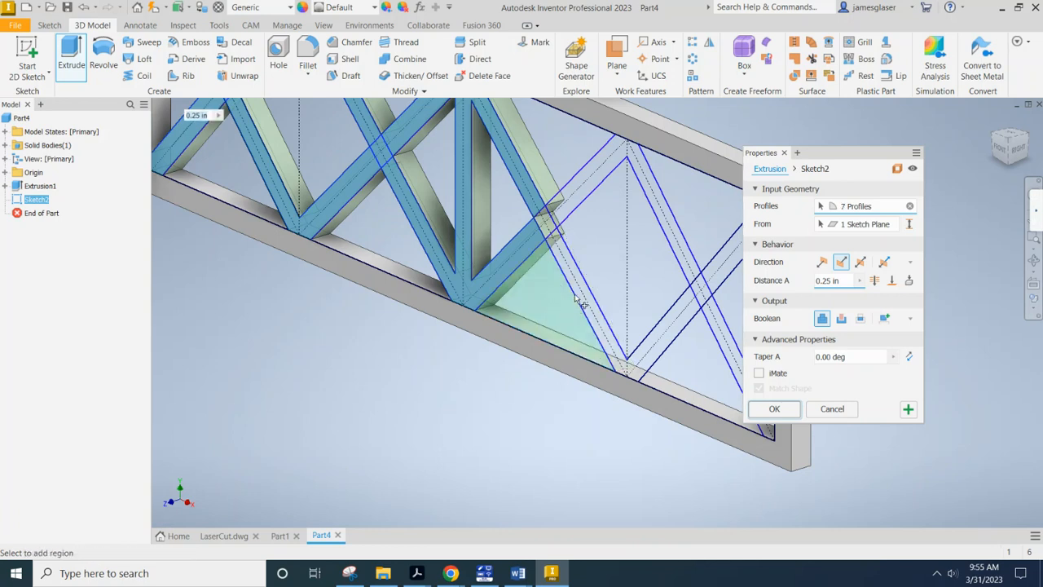
{"action": "left_click", "coordinate": [546, 233]}
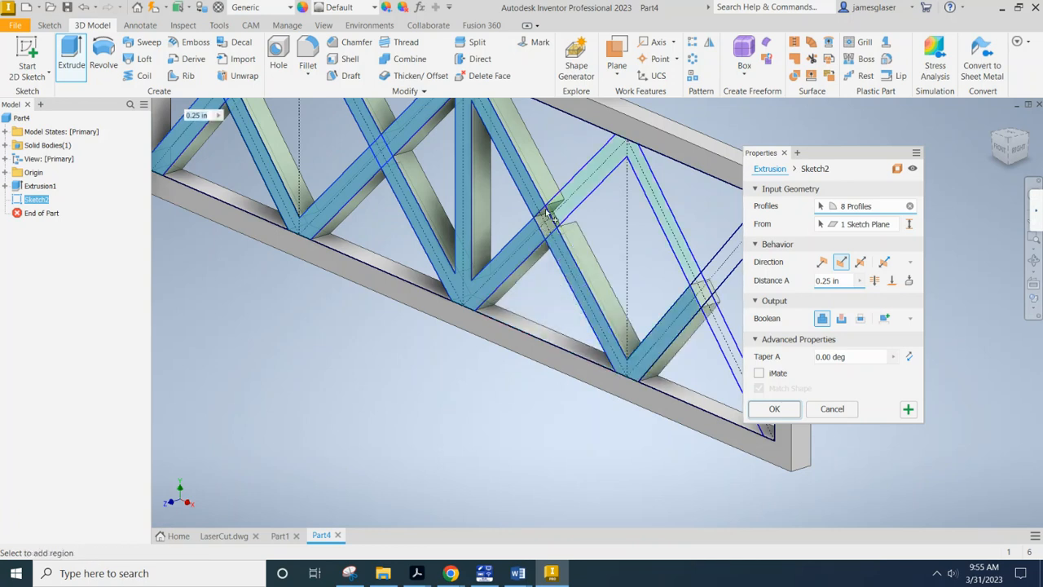
{"action": "left_click", "coordinate": [580, 199]}
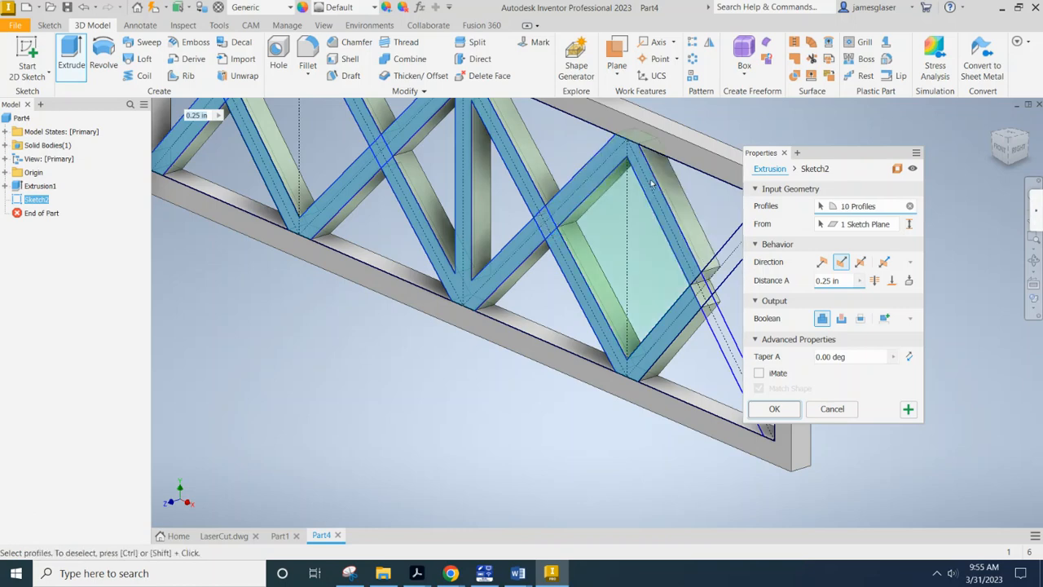
{"action": "left_click", "coordinate": [702, 286]}
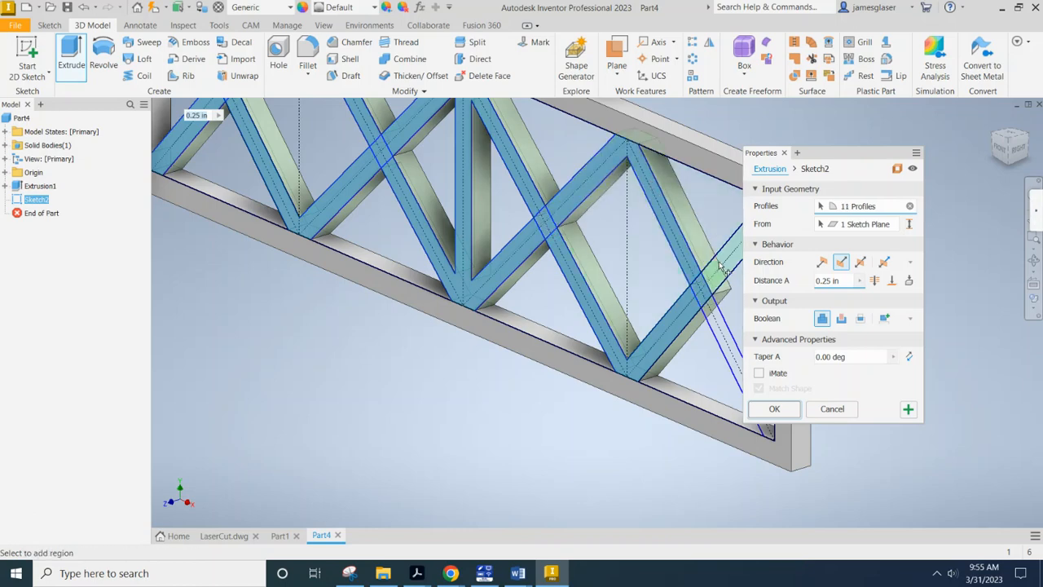
{"action": "left_click", "coordinate": [719, 265]}
Add the last strut at the frame's lower-right corner to the profiles and complete the 0.25 in bracing extrusion
{"action": "middle_click_drag", "start_coordinate": [615, 282], "coordinate": [450, 208]}
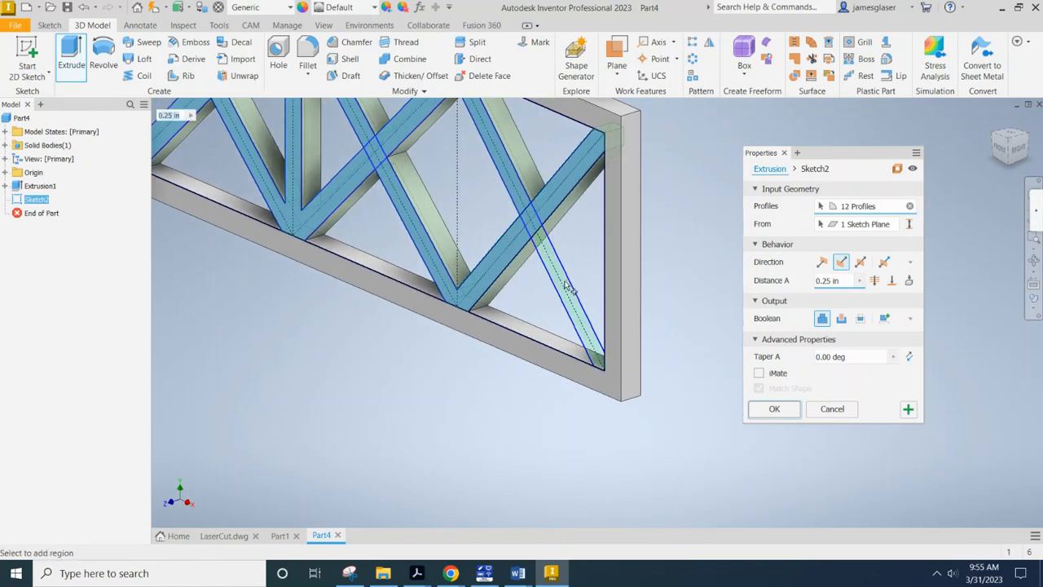
{"action": "left_click", "coordinate": [569, 288]}
{"action": "middle_click_drag", "start_coordinate": [363, 335], "coordinate": [466, 457]}
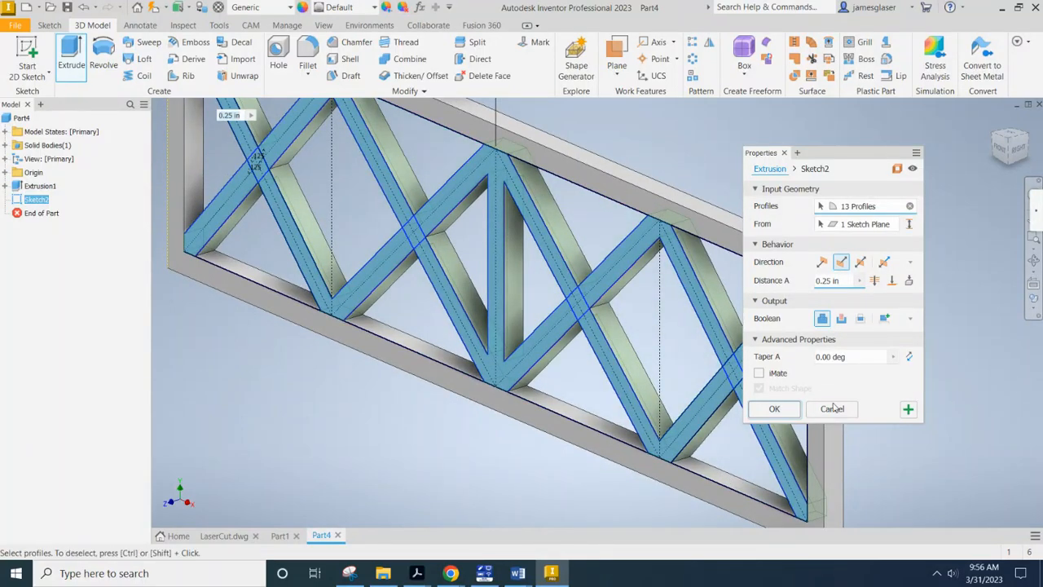
{"action": "left_click", "coordinate": [771, 411]}
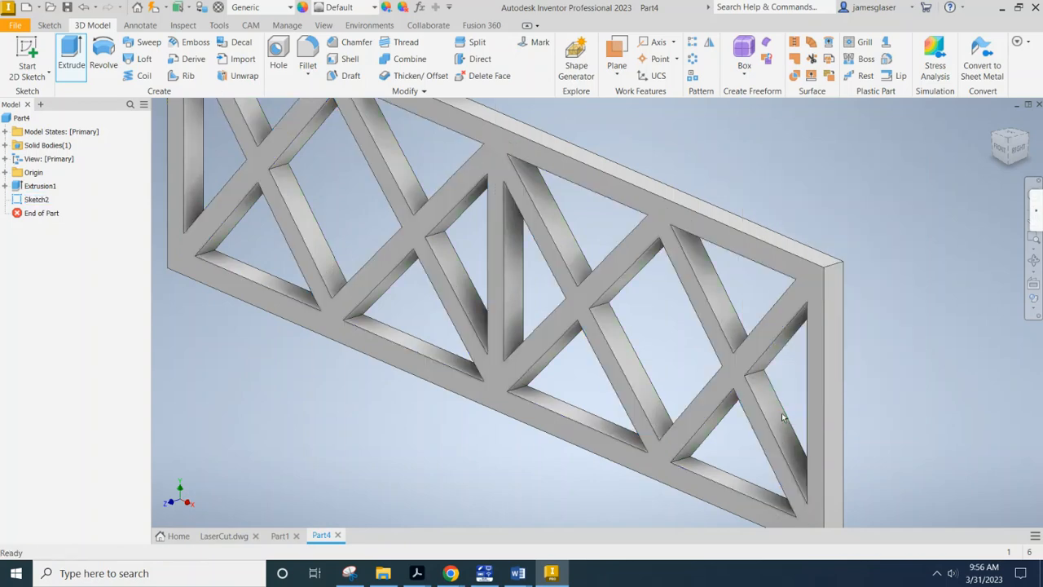
{"action": "middle_click_drag", "start_coordinate": [530, 486], "coordinate": [594, 475], "text": "shift"}
{"action": "scroll", "coordinate": [594, 474], "scroll_direction": "down", "scroll_amount": 4}
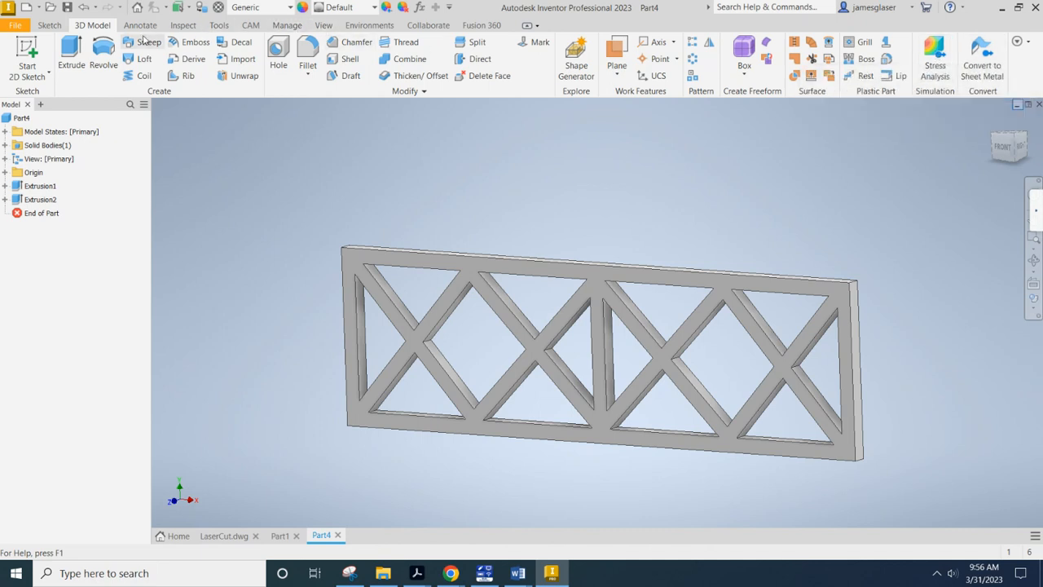
Enter the stress analysis environment and create a single-point static analysis study with the default settings
{"action": "left_click", "coordinate": [387, 26]}
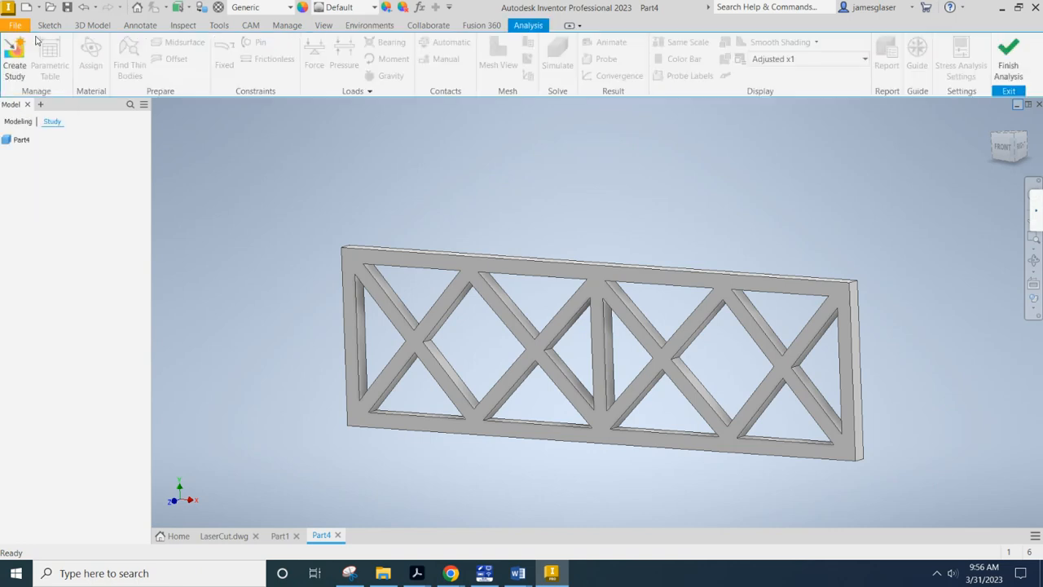
{"action": "left_click", "coordinate": [15, 57]}
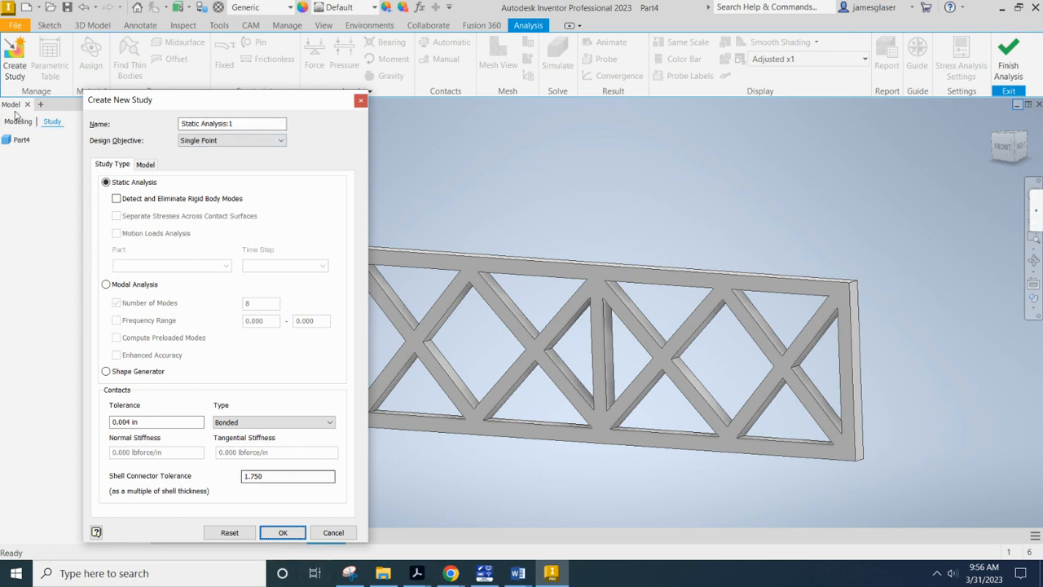
{"action": "left_click", "coordinate": [292, 533]}
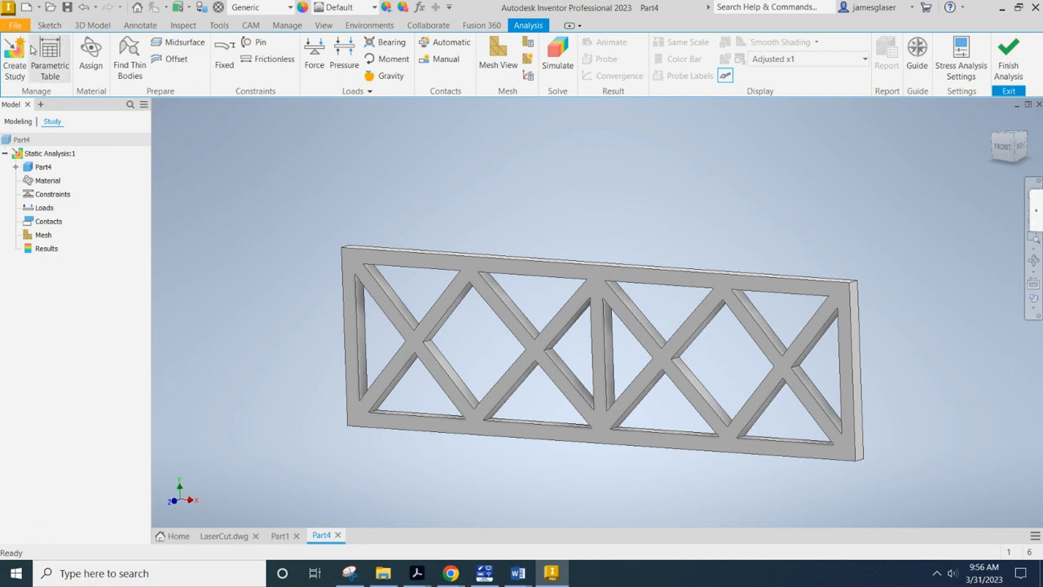
Assign Steel, Carbon as the override material for the truss part in the study
{"action": "left_click", "coordinate": [97, 59]}
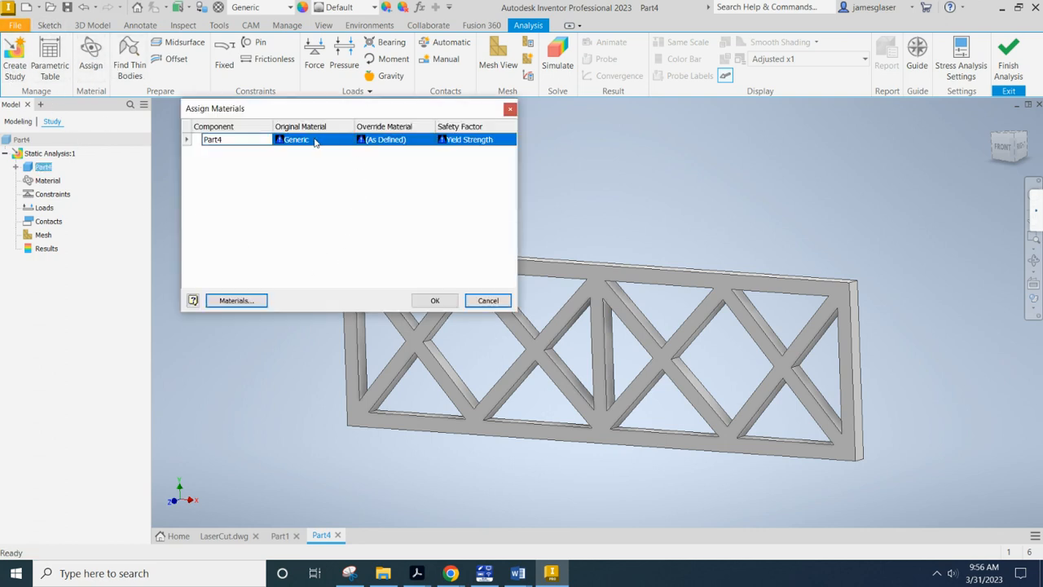
{"action": "left_click", "coordinate": [373, 140]}
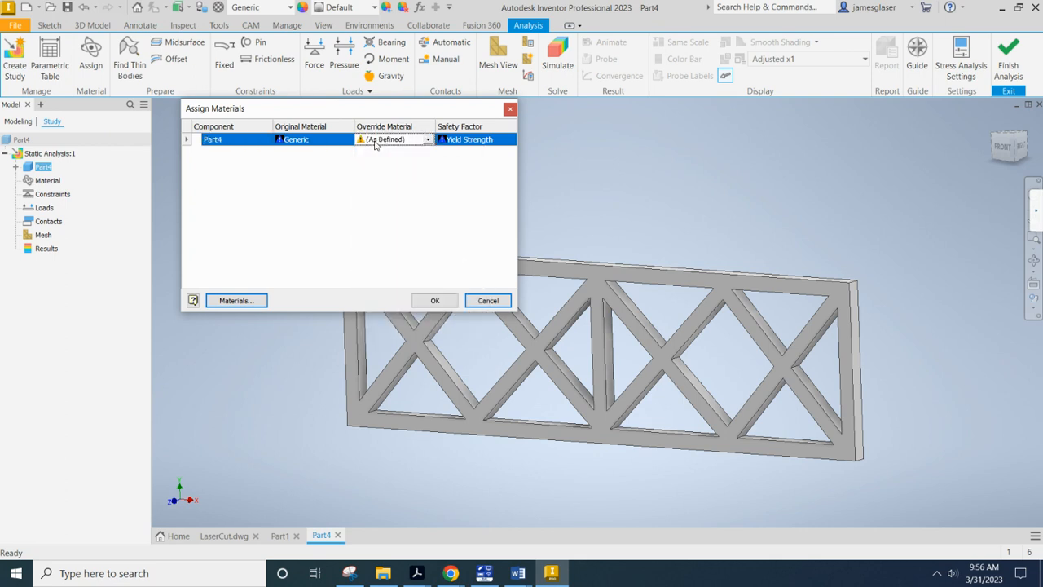
{"action": "left_click", "coordinate": [377, 140]}
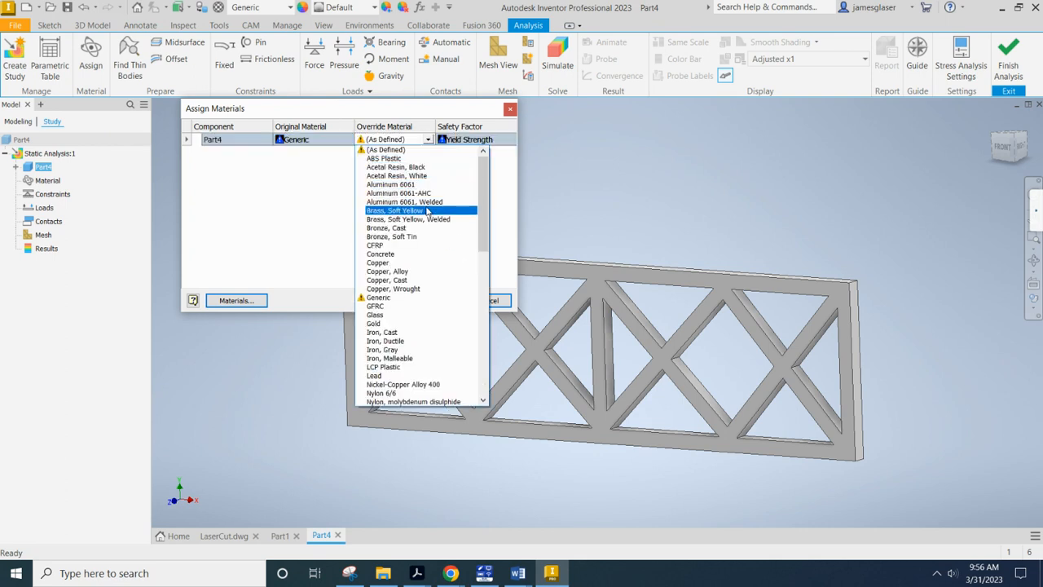
{"action": "scroll", "coordinate": [428, 317], "scroll_direction": "down", "scroll_amount": 10}
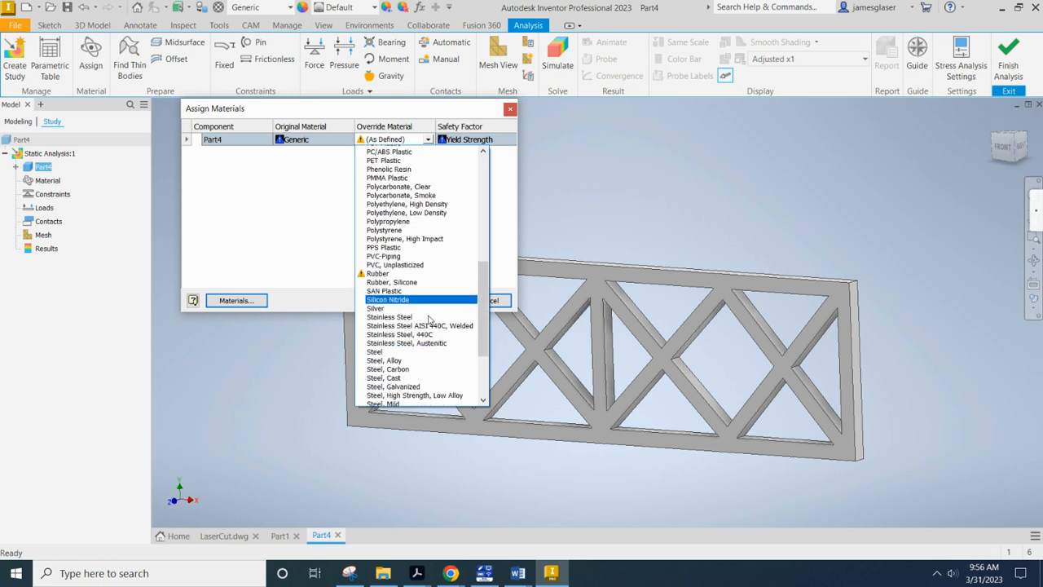
{"action": "scroll", "coordinate": [428, 318], "scroll_direction": "down", "scroll_amount": 3}
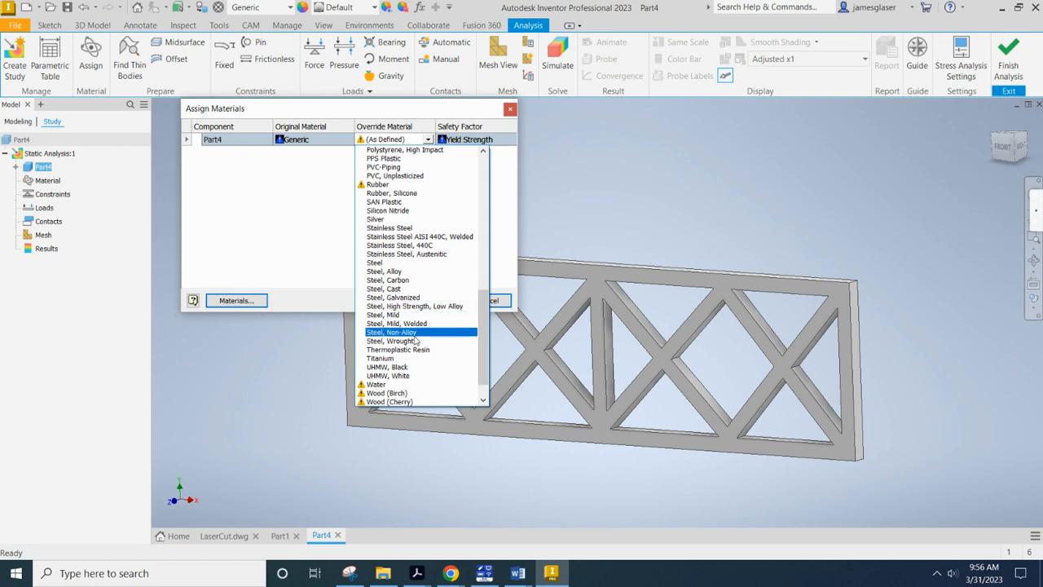
{"action": "left_click", "coordinate": [410, 281]}
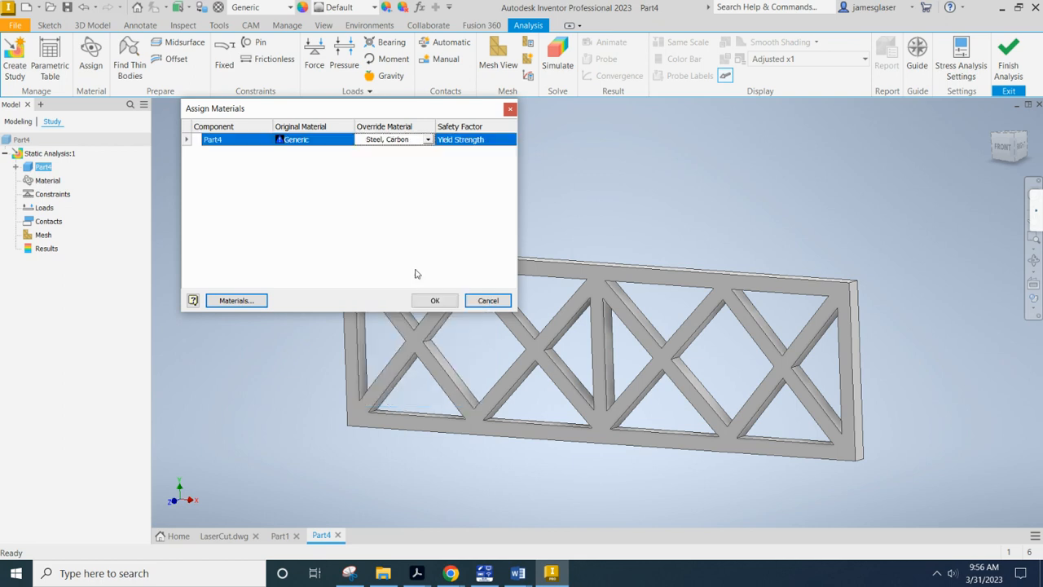
{"action": "left_click", "coordinate": [396, 140]}
{"action": "left_click", "coordinate": [399, 140]}
{"action": "left_click", "coordinate": [435, 301]}
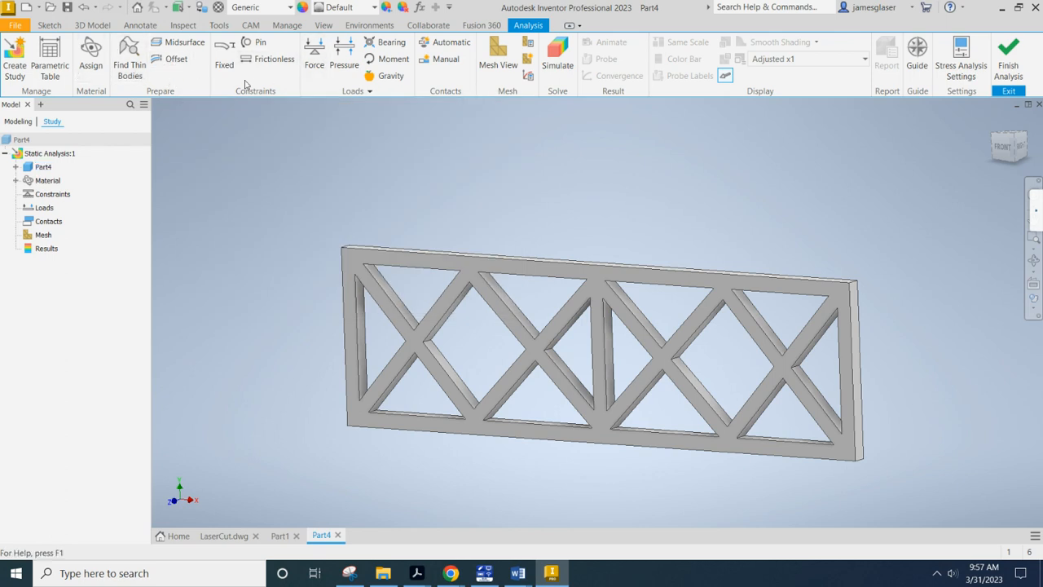
Apply a fixed constraint to the short edges at the truss's lower-left and lower-right corners
{"action": "left_click", "coordinate": [225, 65]}
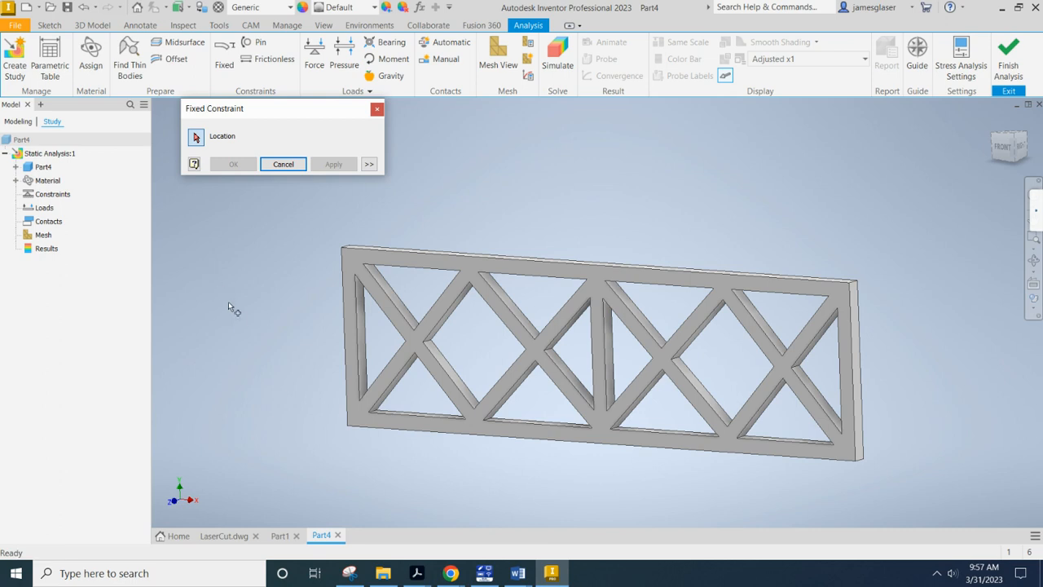
{"action": "middle_click_drag", "start_coordinate": [233, 305], "coordinate": [259, 398], "text": "shift"}
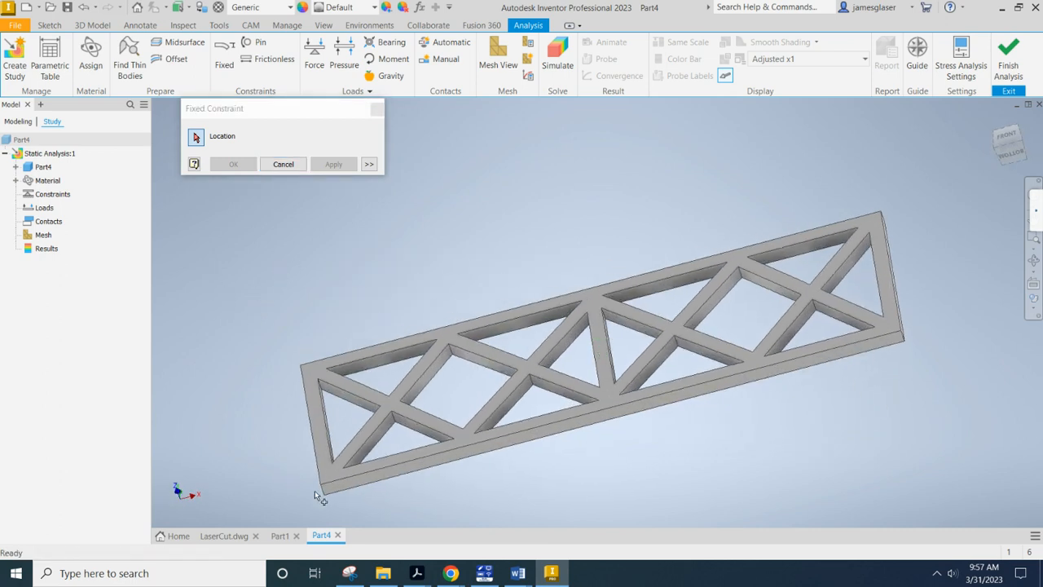
{"action": "scroll", "coordinate": [329, 495], "scroll_direction": "up", "scroll_amount": 2}
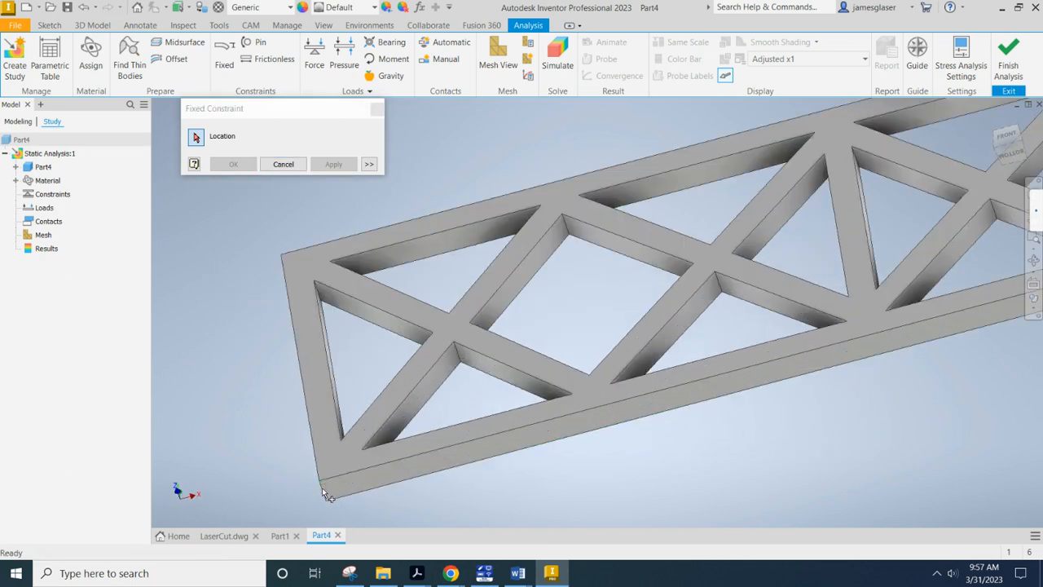
{"action": "left_click", "coordinate": [324, 491]}
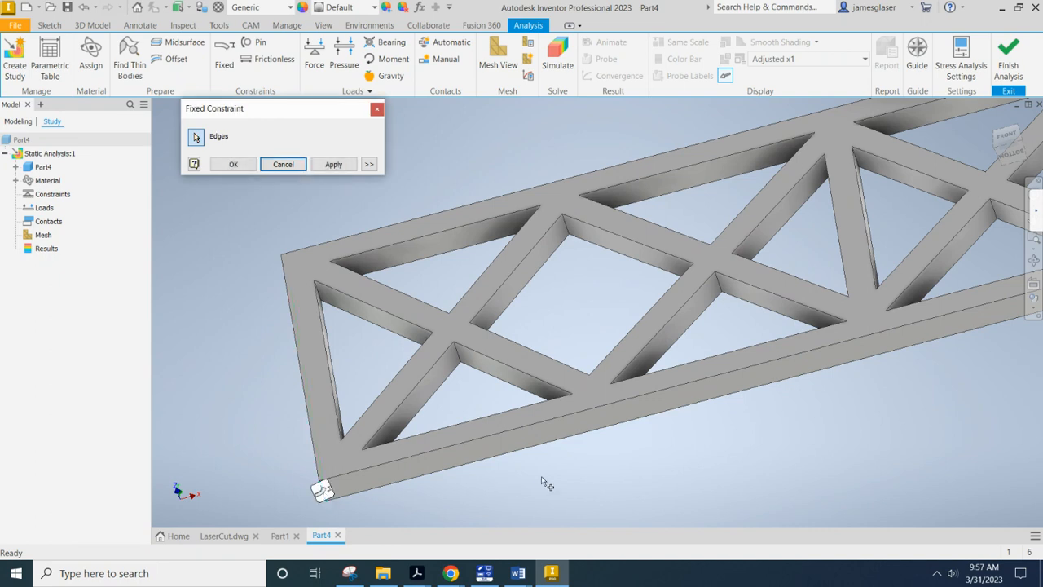
{"action": "scroll", "coordinate": [187, 427], "scroll_direction": "down", "scroll_amount": 2}
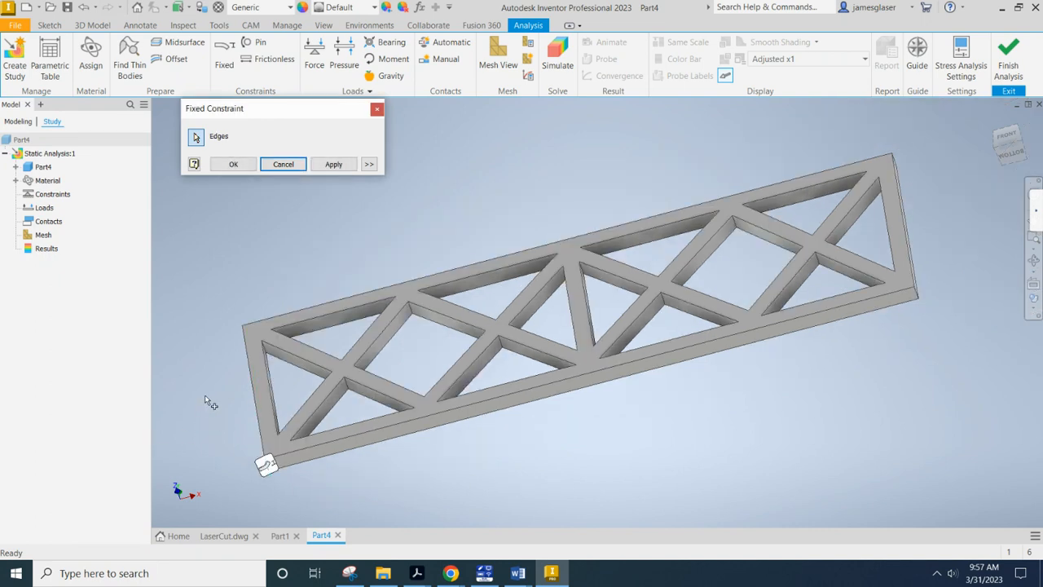
{"action": "left_click", "coordinate": [915, 294]}
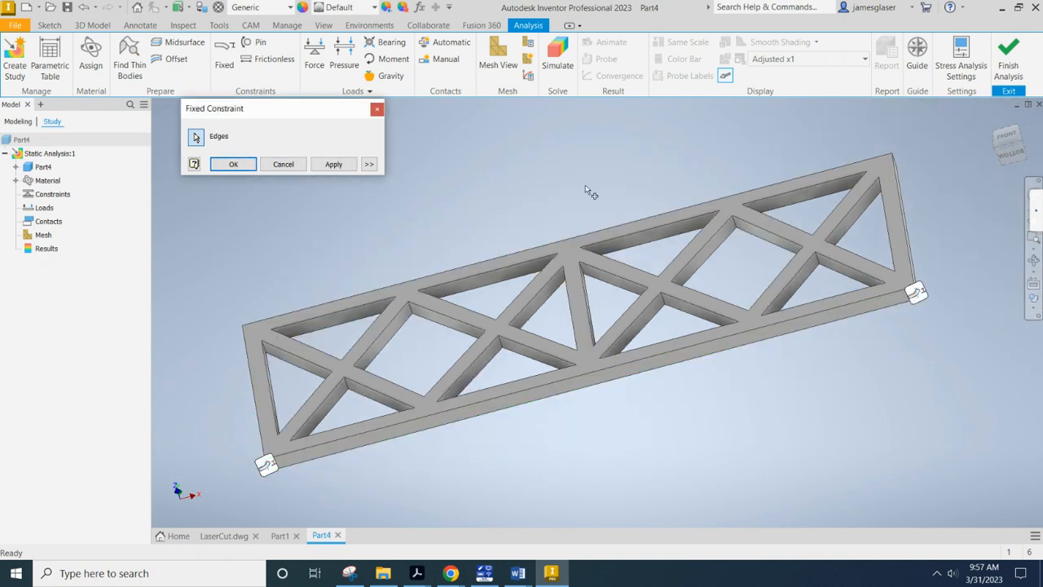
{"action": "middle_click_drag", "start_coordinate": [558, 159], "coordinate": [581, 203], "text": "shift"}
{"action": "left_click", "coordinate": [332, 163]}
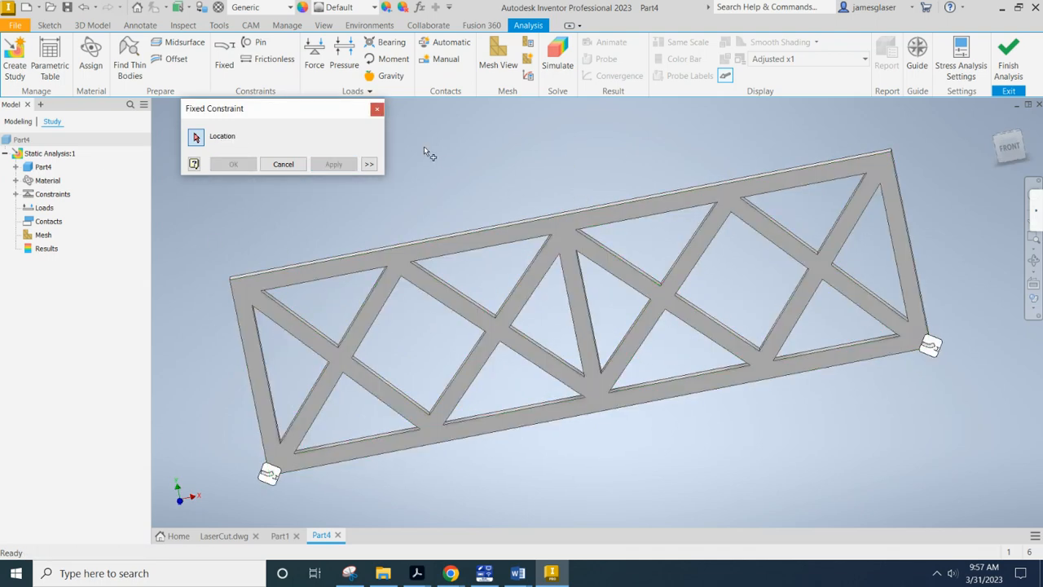
Apply a 50 lbforce load to the truss's top face, acting downward
{"action": "left_click", "coordinate": [314, 55]}
{"action": "middle_click_drag", "start_coordinate": [592, 132], "coordinate": [603, 153], "text": "shift"}
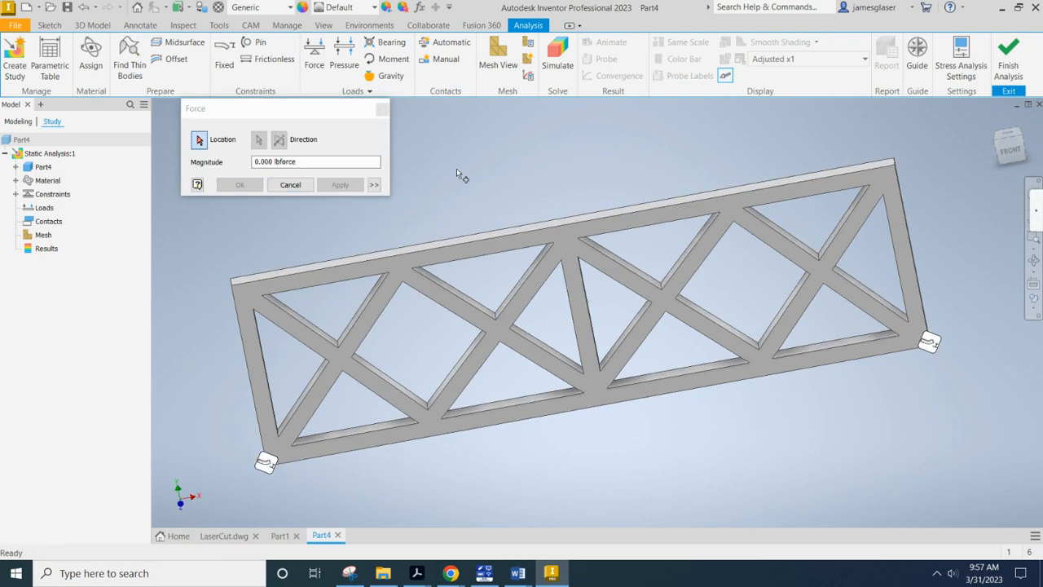
{"action": "scroll", "coordinate": [568, 225], "scroll_direction": "up", "scroll_amount": 5}
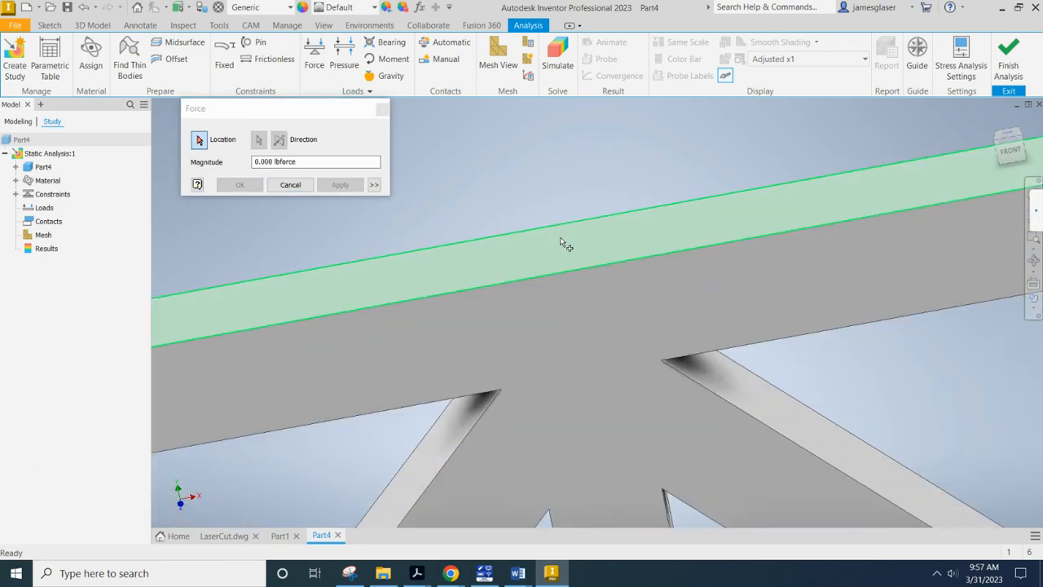
{"action": "left_click", "coordinate": [561, 246]}
{"action": "scroll", "coordinate": [565, 250], "scroll_direction": "down", "scroll_amount": 5}
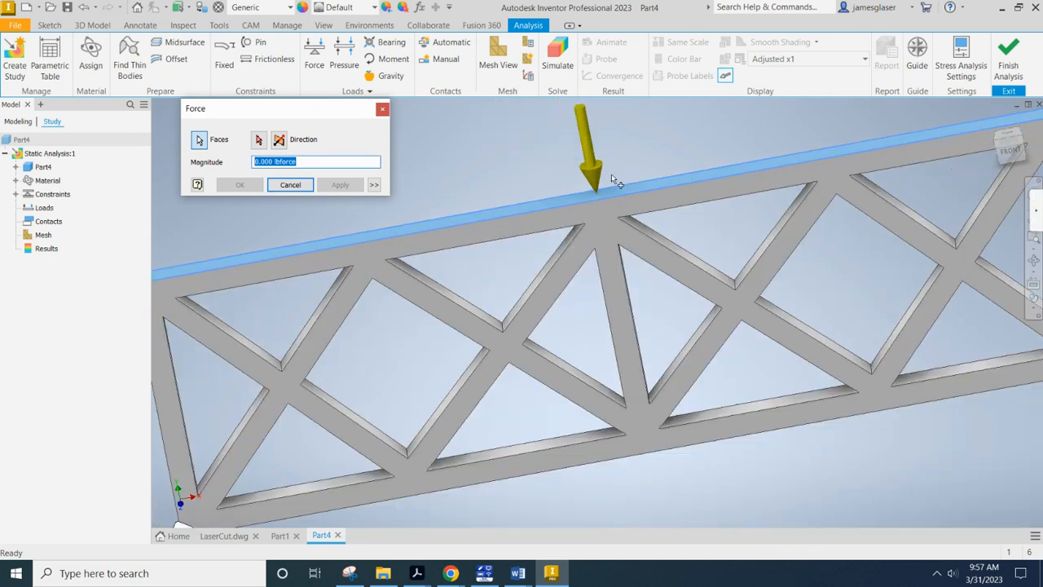
{"action": "left_click", "coordinate": [255, 161]}
{"action": "type", "text": "50"}
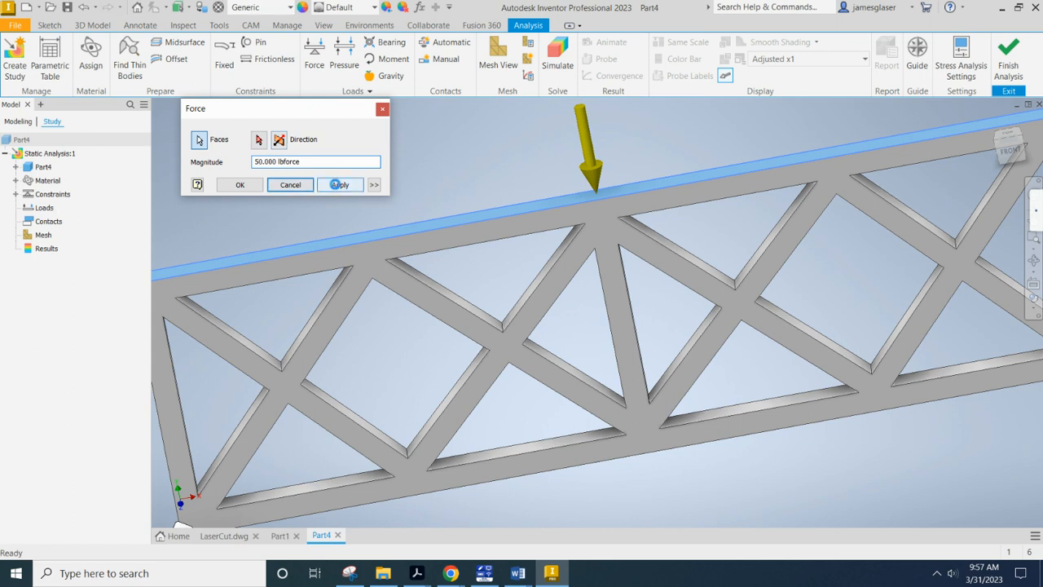
{"action": "left_click", "coordinate": [340, 184]}
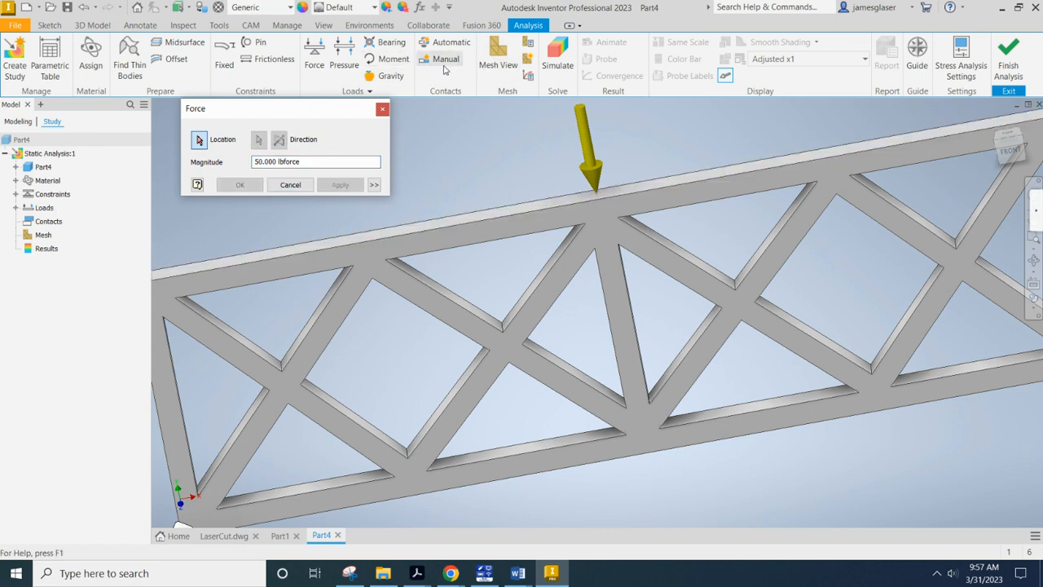
{"action": "left_click", "coordinate": [290, 184]}
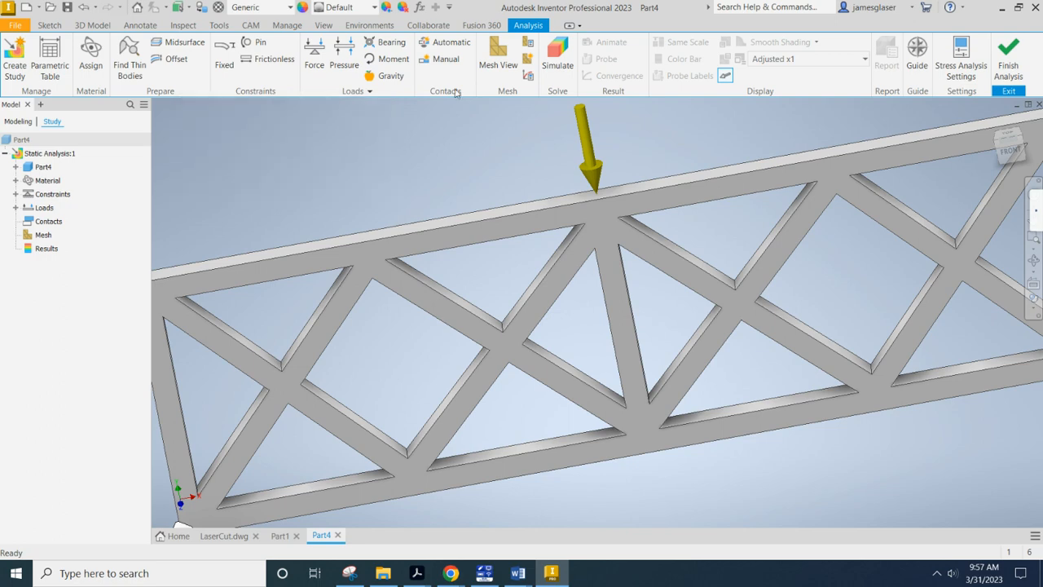
Run automatic contact detection on the truss and generate its mesh view
{"action": "left_click", "coordinate": [446, 44]}
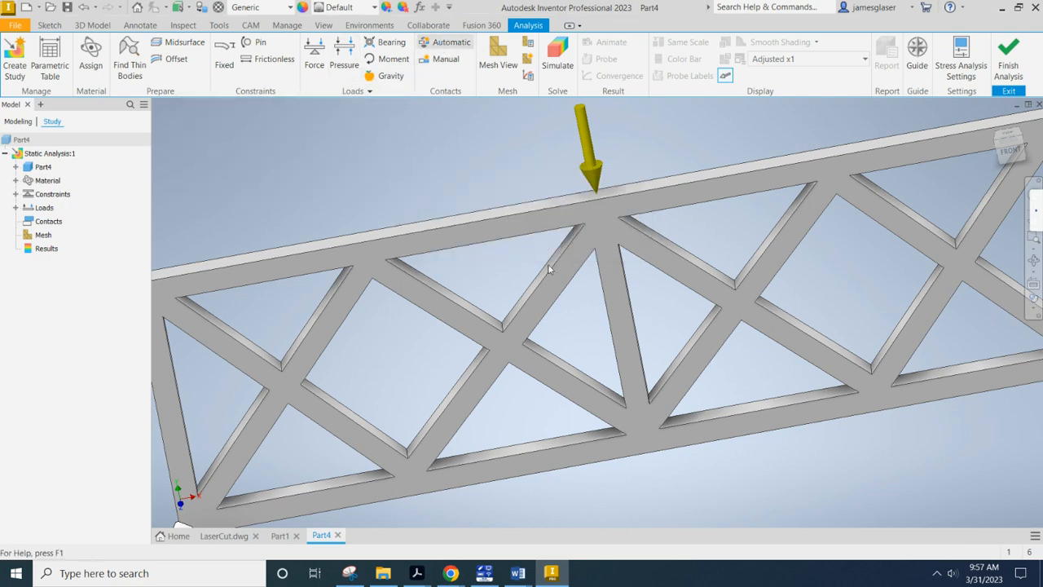
{"action": "middle_click_drag", "start_coordinate": [722, 158], "coordinate": [639, 210]}
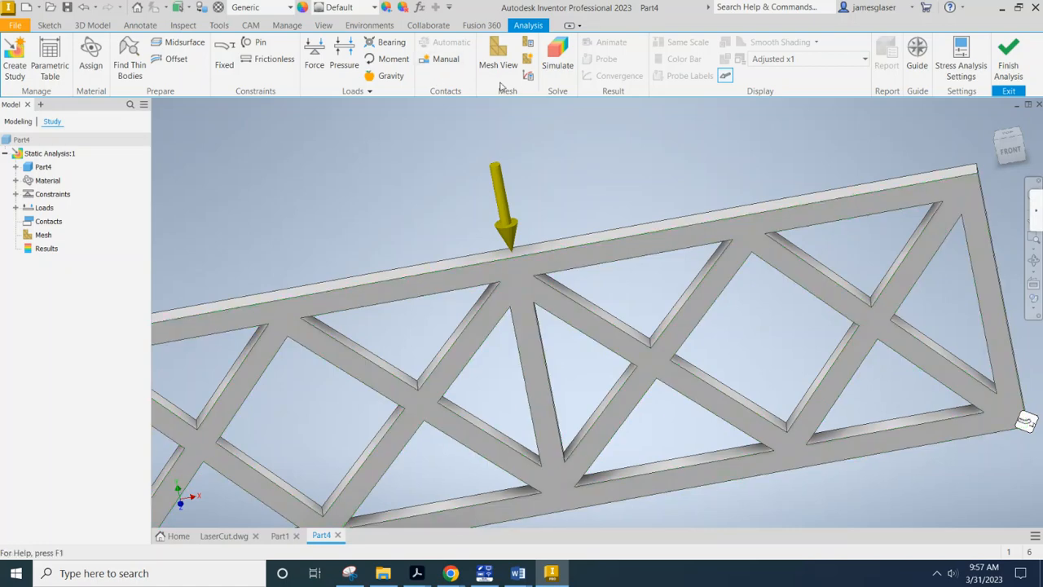
{"action": "left_click", "coordinate": [498, 54]}
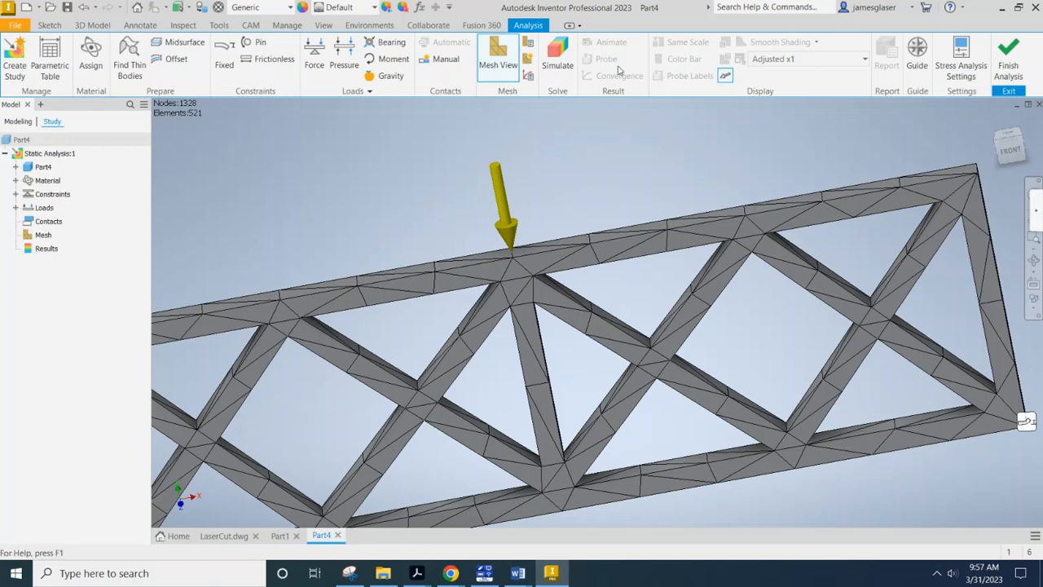
Run the static analysis simulation and bring the whole deformed truss into view
{"action": "left_click", "coordinate": [558, 54]}
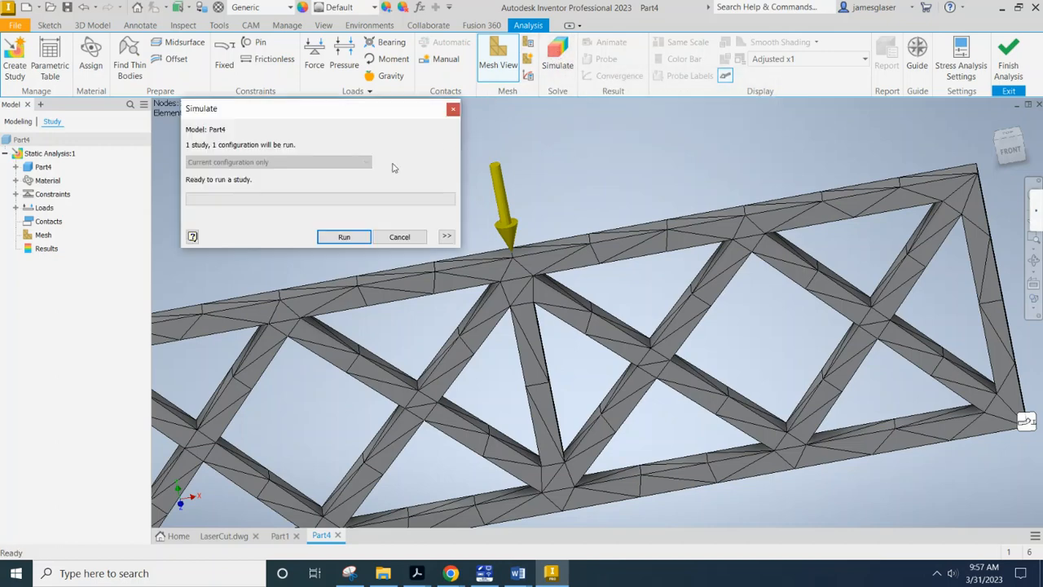
{"action": "left_click", "coordinate": [343, 238]}
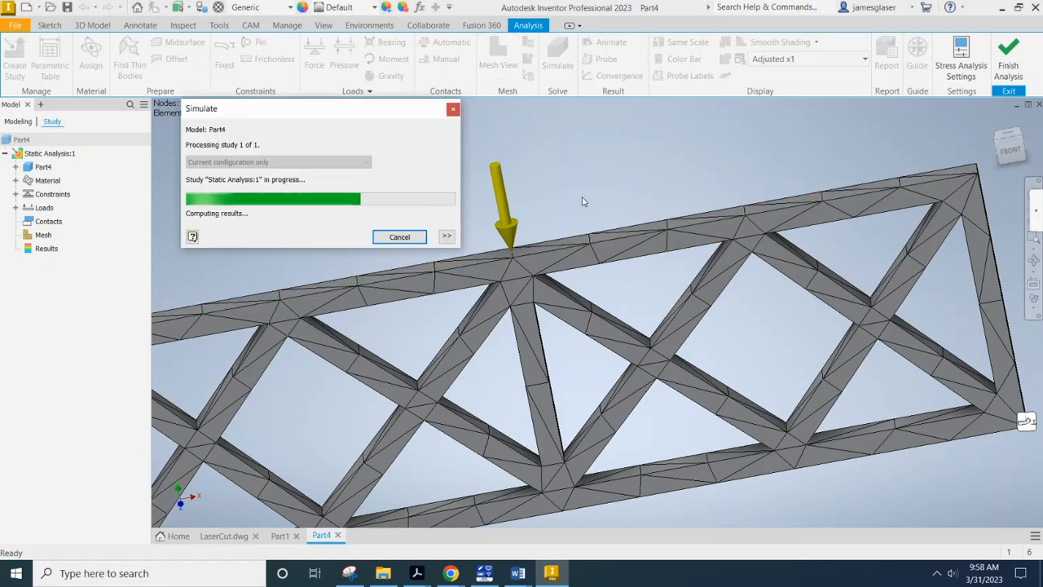
{"action": "middle_click_drag", "start_coordinate": [592, 191], "coordinate": [759, 148]}
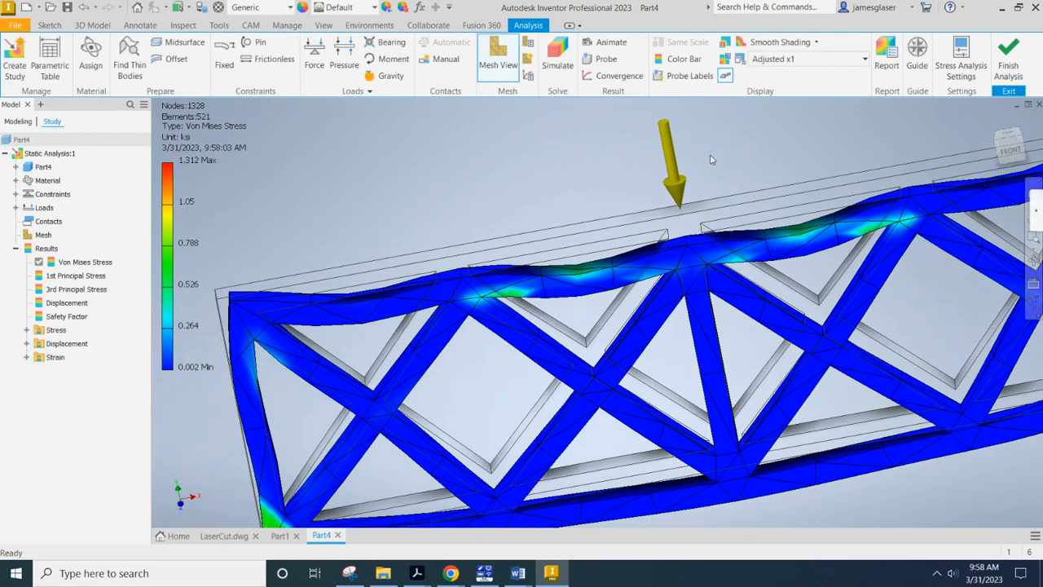
{"action": "scroll", "coordinate": [710, 160], "scroll_direction": "down", "scroll_amount": 3}
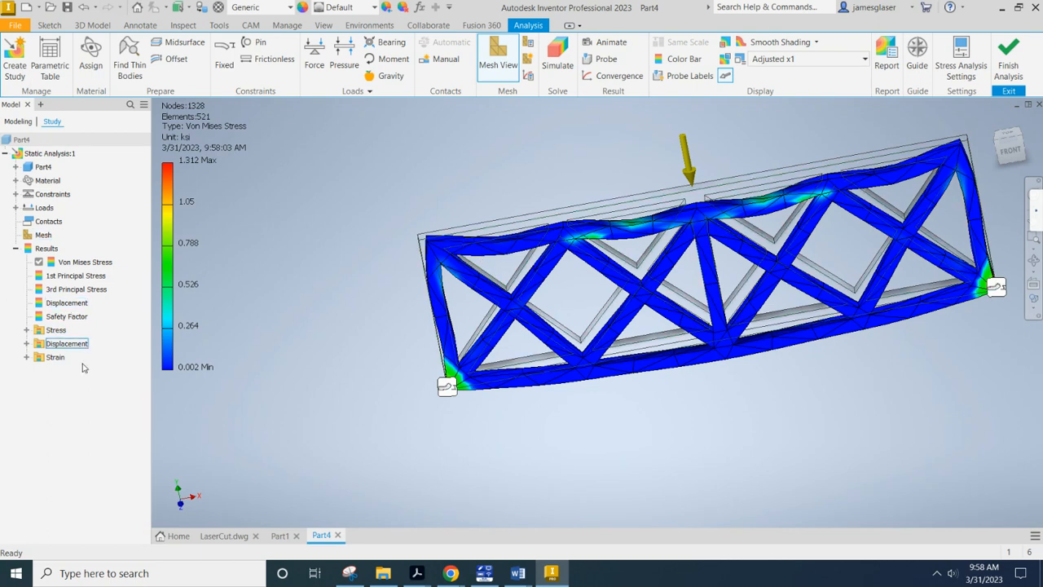
Examine the Safety Factor, Displacement and 1st Principal Stress results on the truss one after another
{"action": "double_click", "coordinate": [64, 318]}
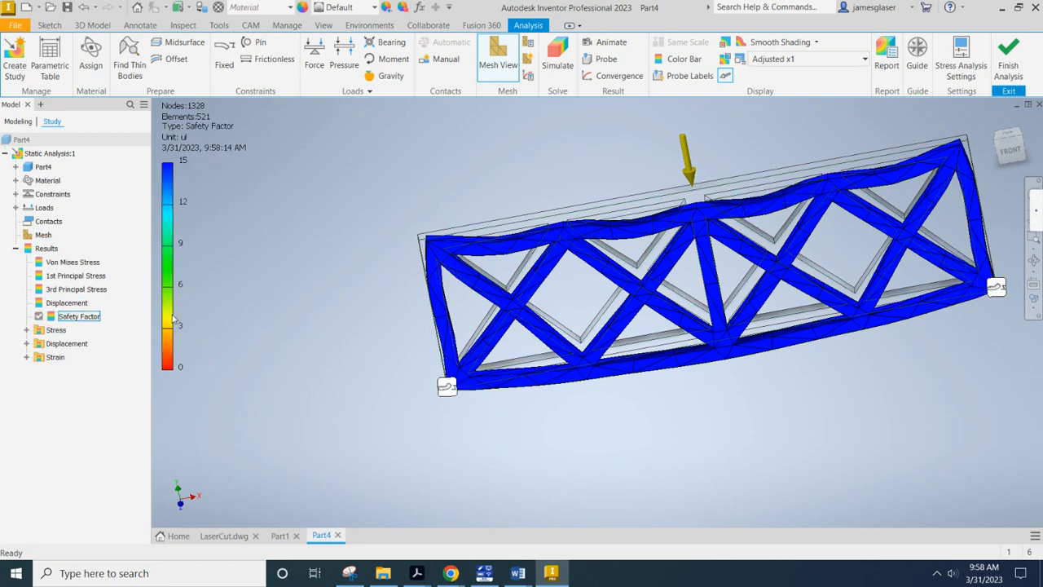
{"action": "double_click", "coordinate": [65, 302]}
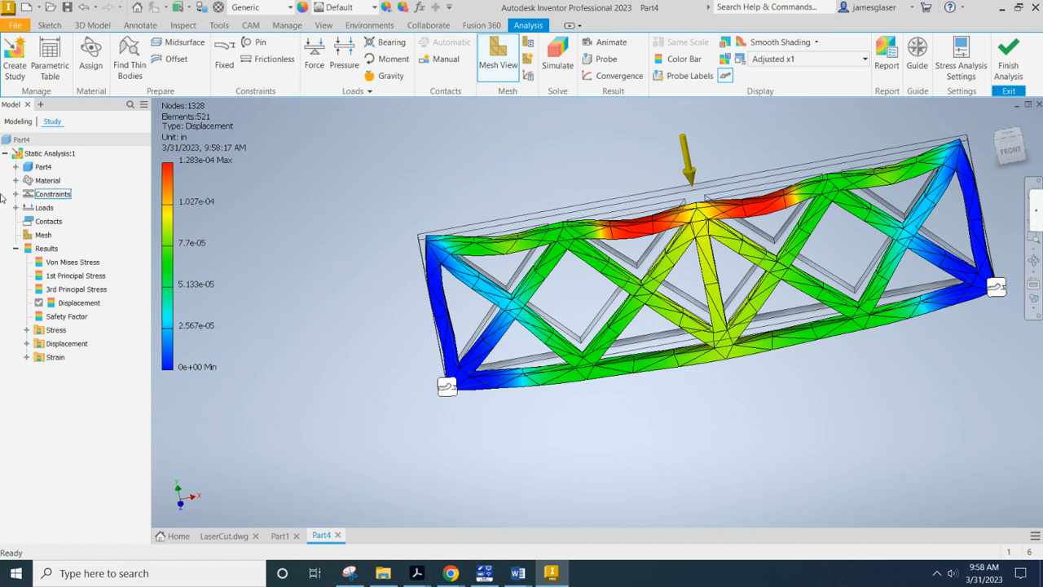
{"action": "double_click", "coordinate": [59, 277]}
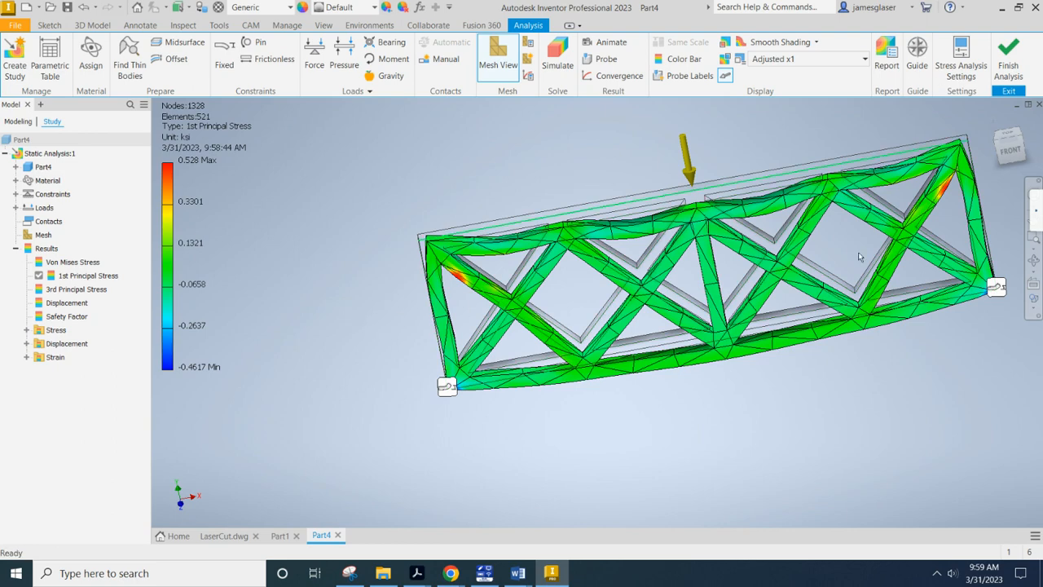
{"action": "left_click", "coordinate": [450, 575]}
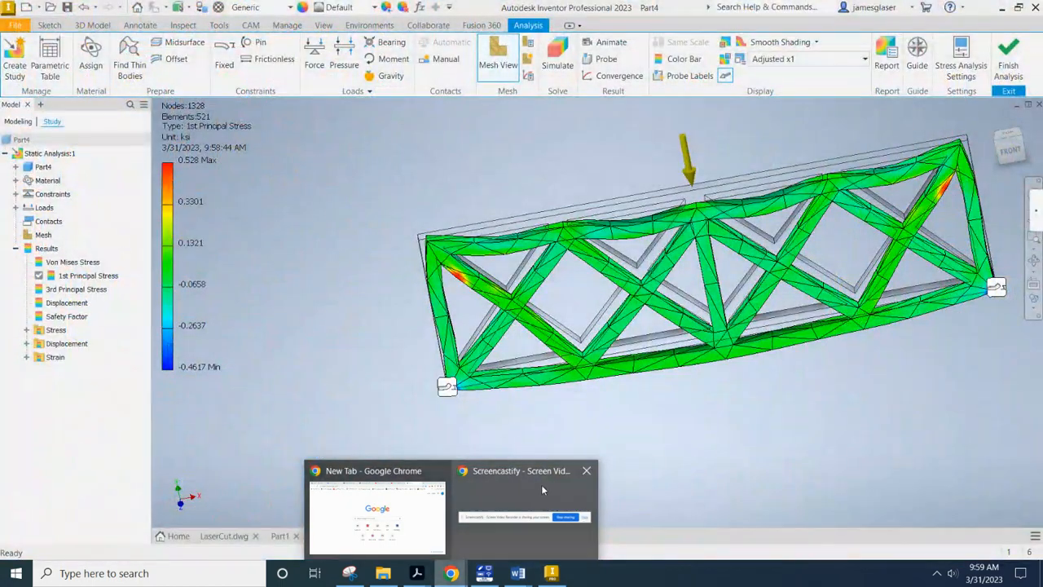
{"action": "left_click", "coordinate": [545, 481]}
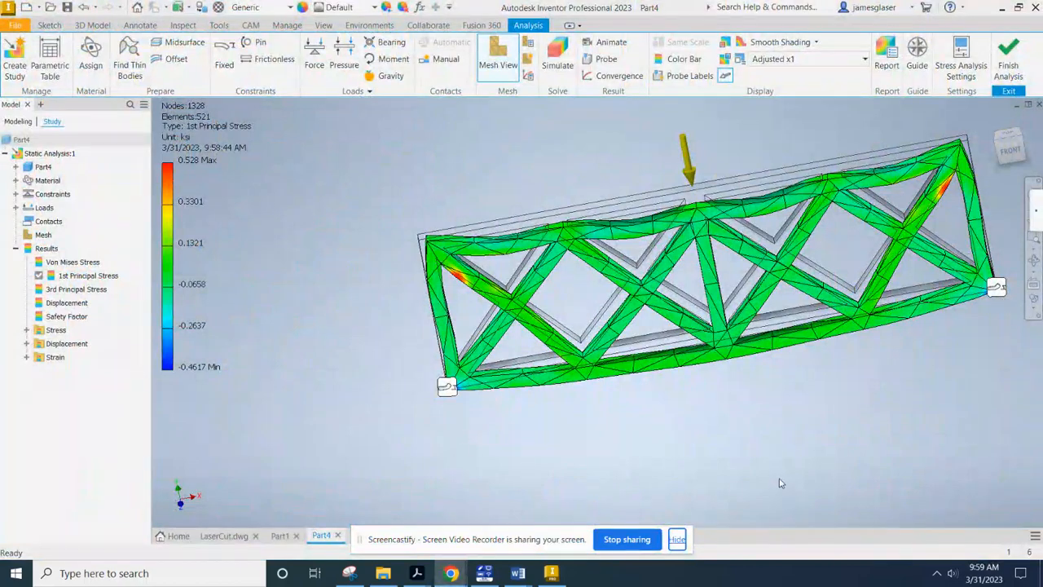